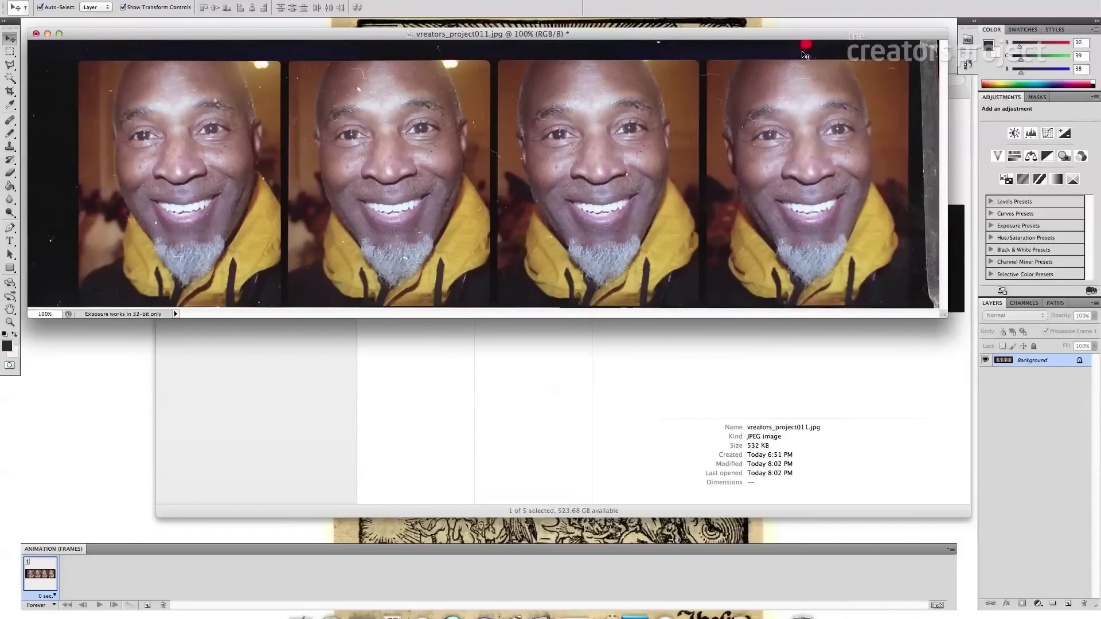
Step: Go full screen, convert Background to Layer 0, and draw a crop box around the first portrait
{"action": "left_click_drag", "start_coordinate": [801, 39], "coordinate": [814, 87]}
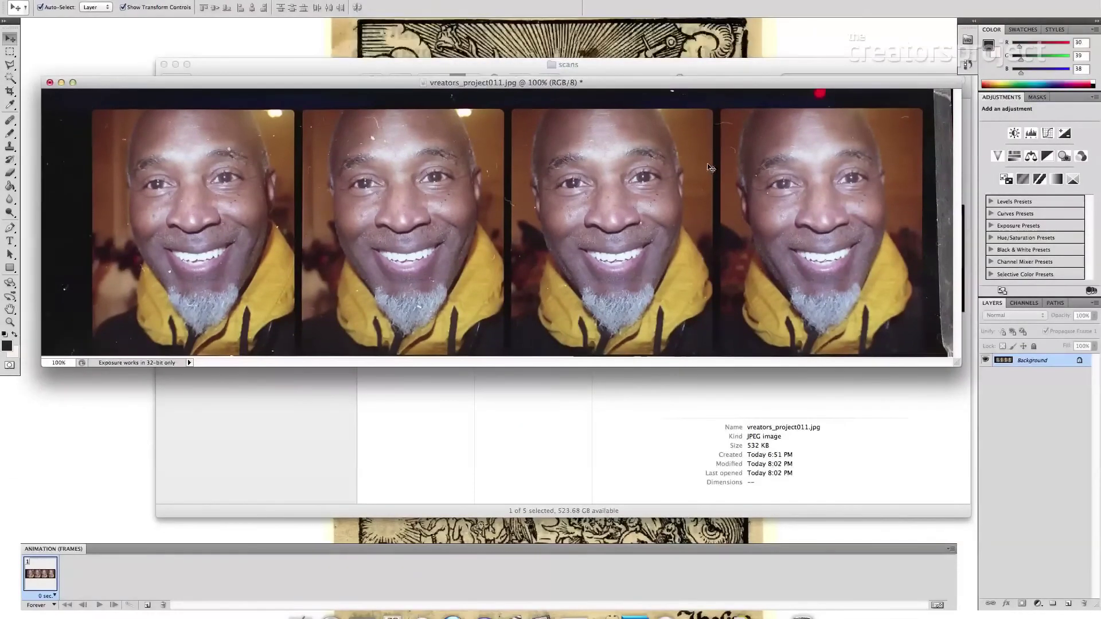
{"action": "key", "text": "f"}
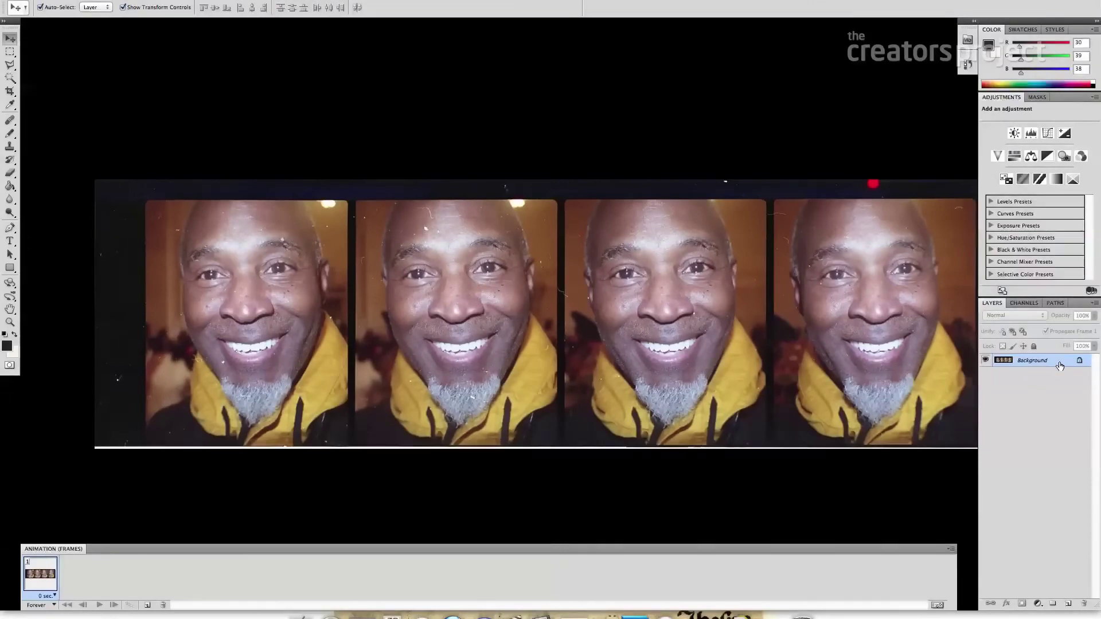
{"action": "double_click", "coordinate": [1059, 366]}
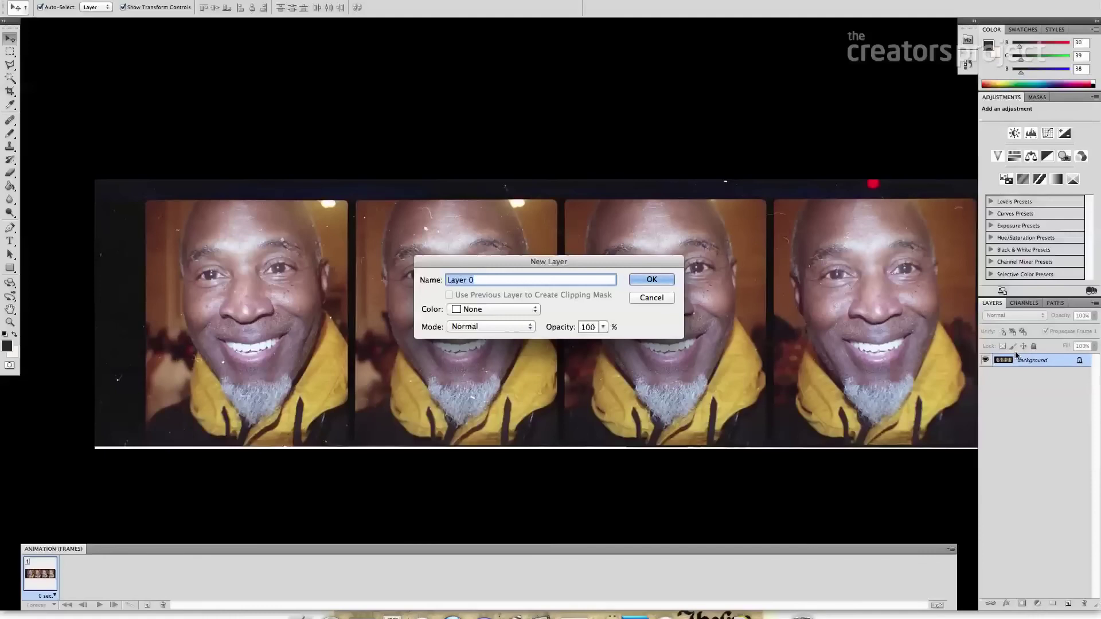
{"action": "key", "text": "Return"}
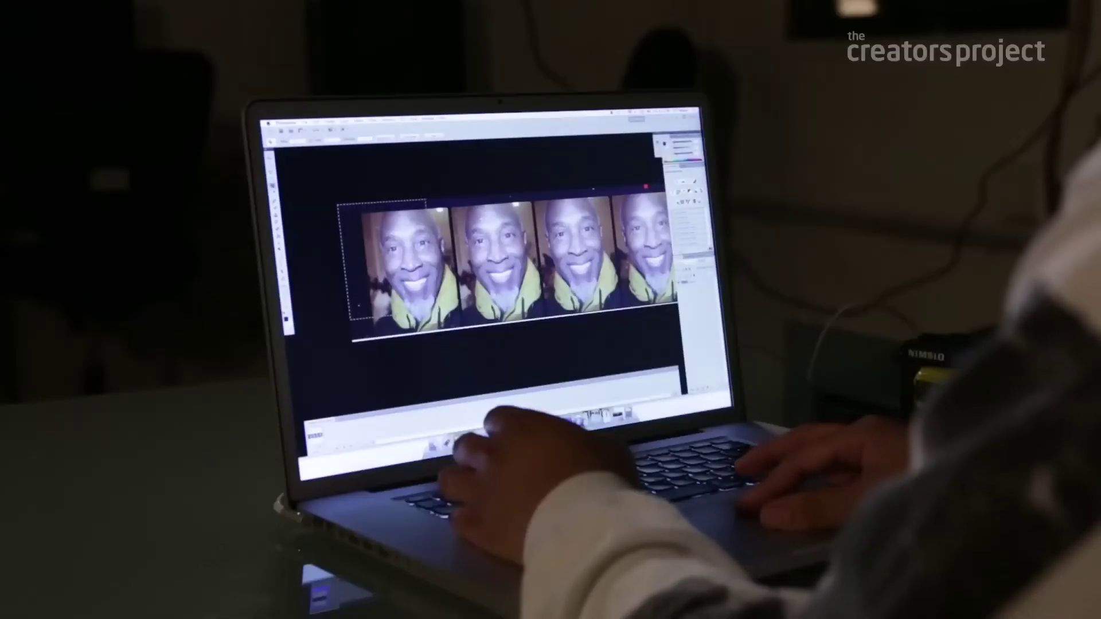
{"action": "left_click_drag", "start_coordinate": [439, 330], "coordinate": [488, 340]}
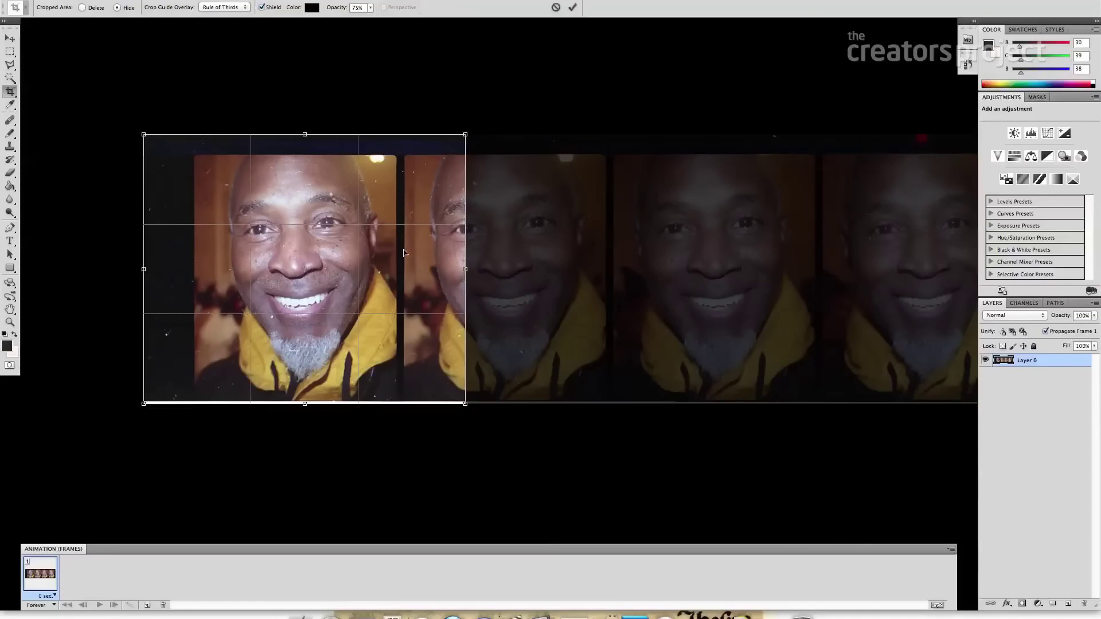
Step: Commit the crop to the first portrait frame and switch to the Move tool
{"action": "key", "text": "Return"}
{"action": "key", "text": "v"}
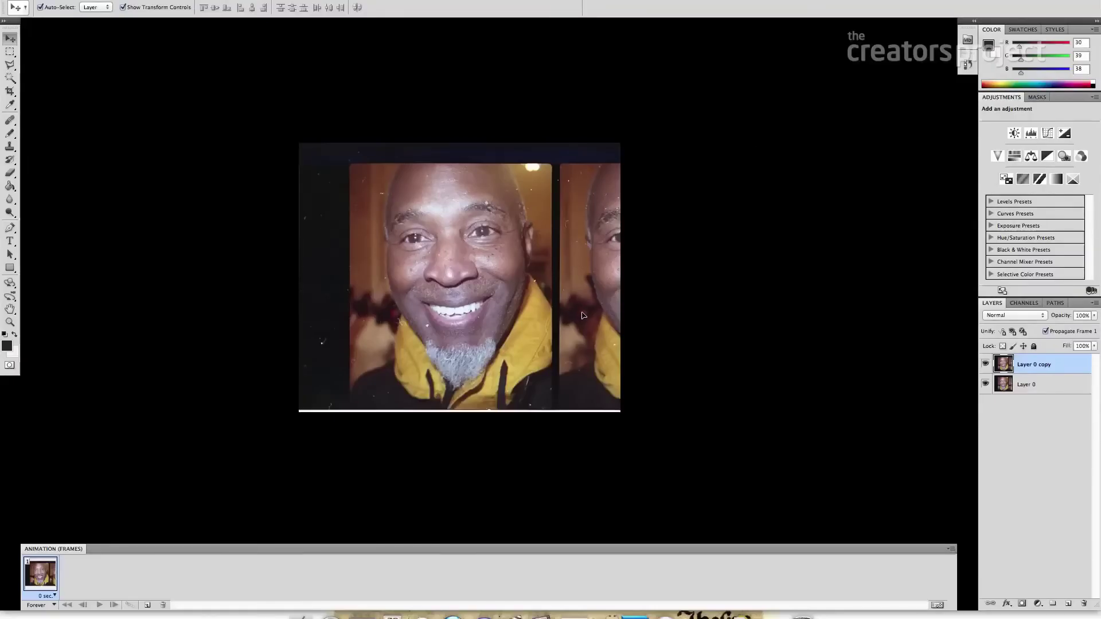
Step: Lower the copied layer's opacity and drag it left and up over the first face
{"action": "mouse_move", "coordinate": [530, 293]}
{"action": "left_mouse_down"}
{"action": "mouse_move", "coordinate": [505, 285]}
{"action": "mouse_move", "coordinate": [540, 281]}
{"action": "left_mouse_up"}
{"action": "key", "text": "shift+Down"}
{"action": "key", "text": "shift+Down"}
{"action": "key", "text": "shift+Down"}
{"action": "key", "text": "shift+Down"}
{"action": "key", "text": "shift+Down"}
{"action": "key", "text": "shift+Down"}
{"action": "key", "text": "shift+Down"}
{"action": "key", "text": "shift+Down"}
{"action": "key", "text": "shift+Down"}
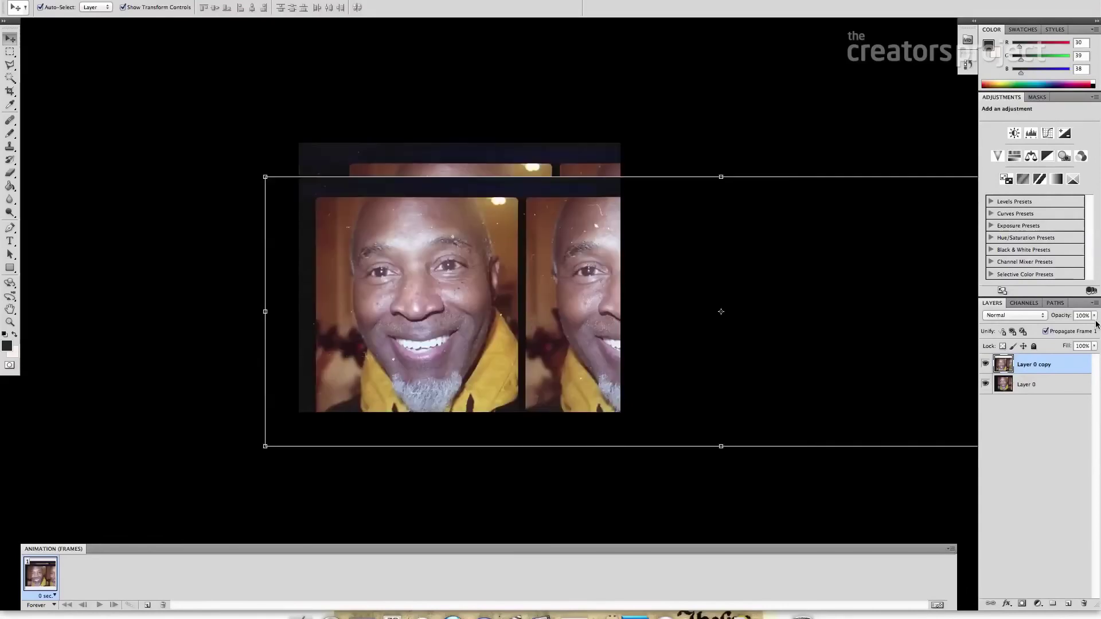
{"action": "left_click", "coordinate": [1094, 316]}
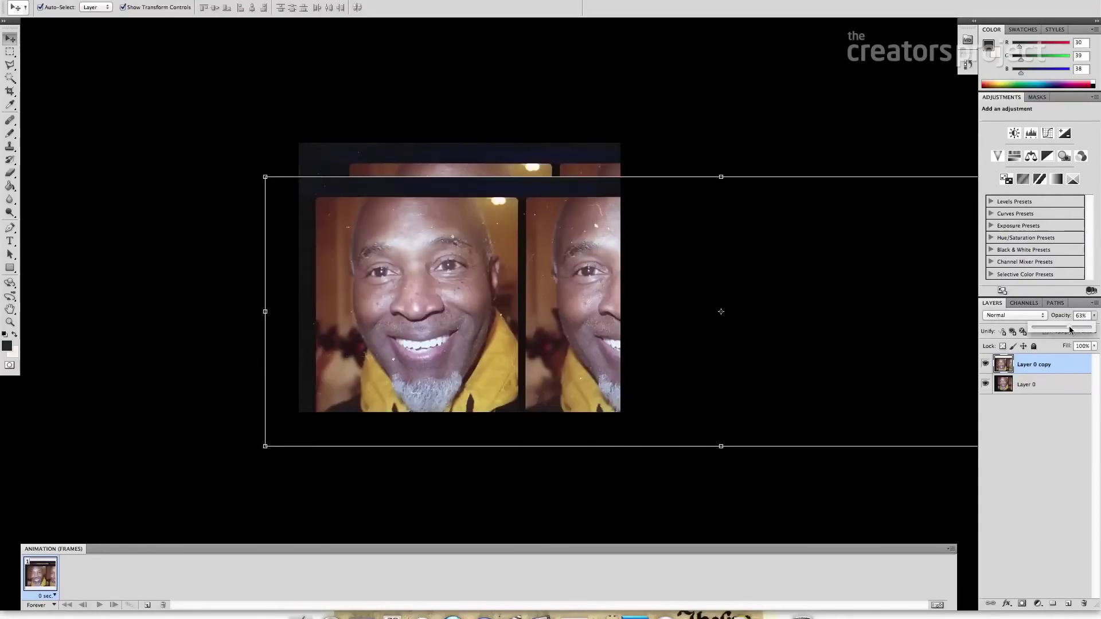
{"action": "left_click_drag", "start_coordinate": [1070, 331], "coordinate": [1062, 330]}
{"action": "left_click", "coordinate": [669, 122]}
{"action": "left_click", "coordinate": [670, 124]}
{"action": "left_click_drag", "start_coordinate": [634, 270], "coordinate": [420, 253]}
Step: Zoom in, nudge the copy left and up to align faces, restore full opacity, then hide it
{"action": "key", "text": "ctrl+plus"}
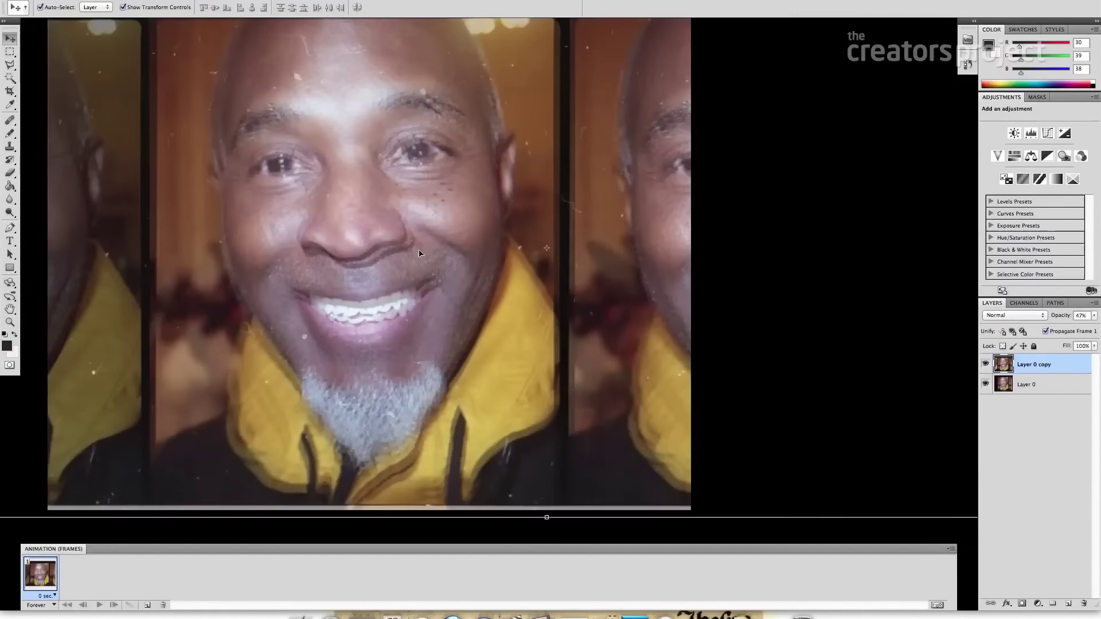
{"action": "left_click_drag", "start_coordinate": [414, 138], "coordinate": [537, 189]}
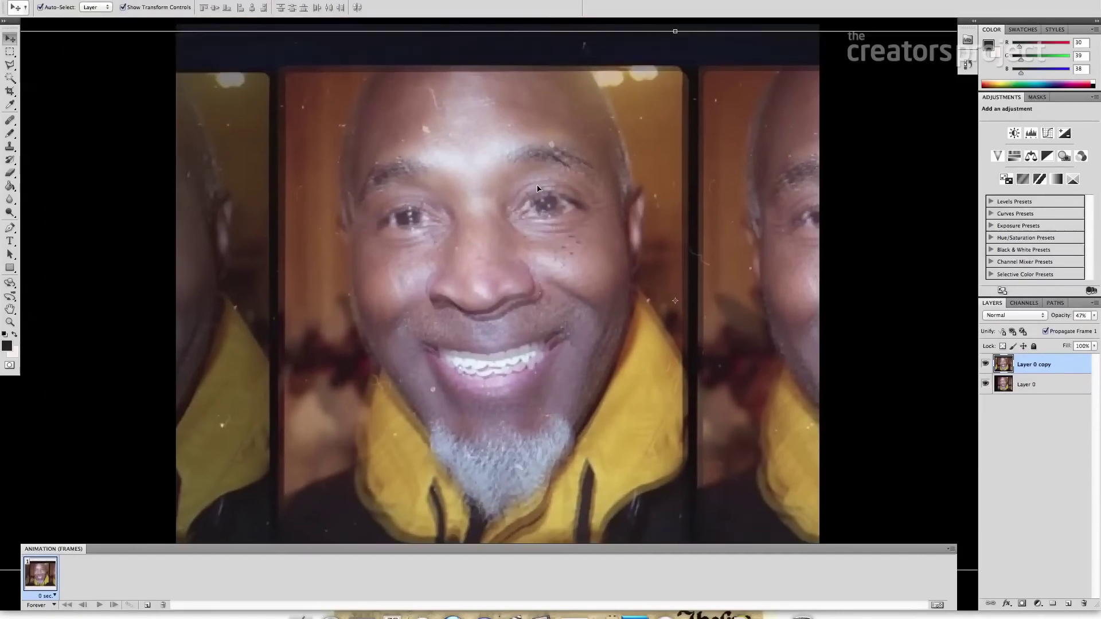
{"action": "key", "text": "Left"}
{"action": "key", "text": "Left"}
{"action": "key", "text": "Left"}
{"action": "key", "text": "Up"}
{"action": "key", "text": "Up"}
{"action": "key", "text": "Up"}
{"action": "key", "text": "Up"}
{"action": "key", "text": "Up"}
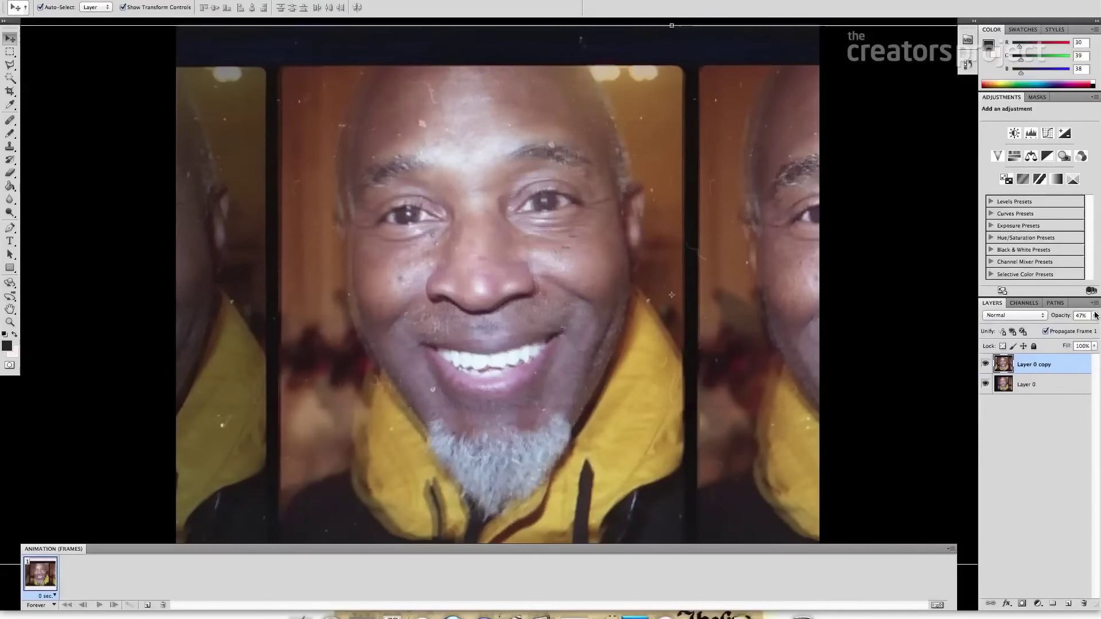
{"action": "left_click", "coordinate": [1094, 316]}
{"action": "left_click_drag", "start_coordinate": [1074, 327], "coordinate": [1091, 327]}
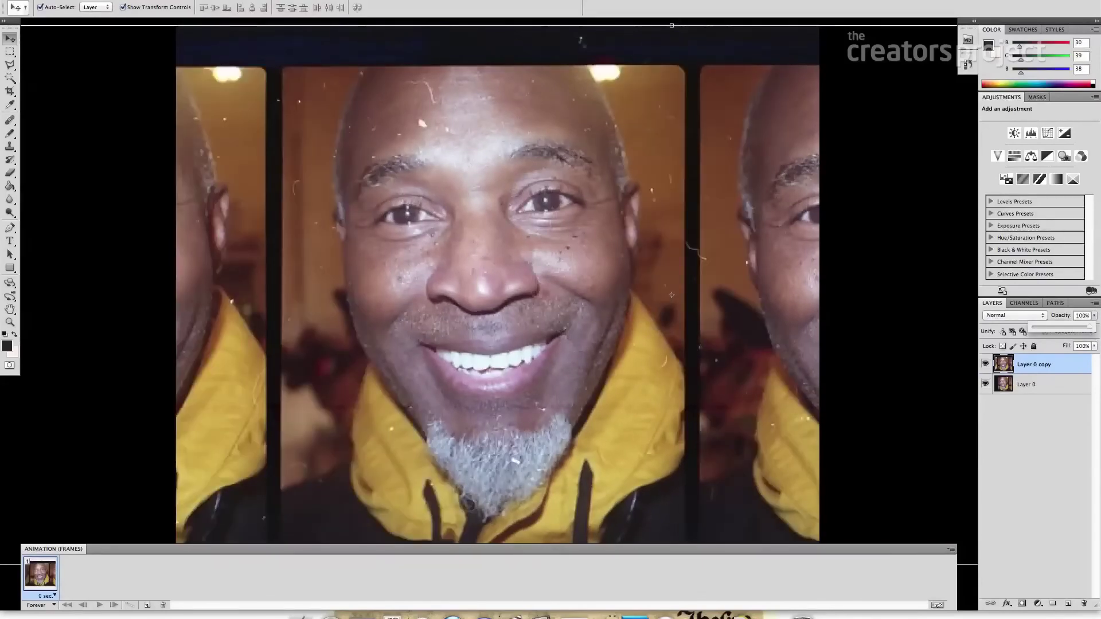
{"action": "left_click_drag", "start_coordinate": [743, 306], "coordinate": [672, 245]}
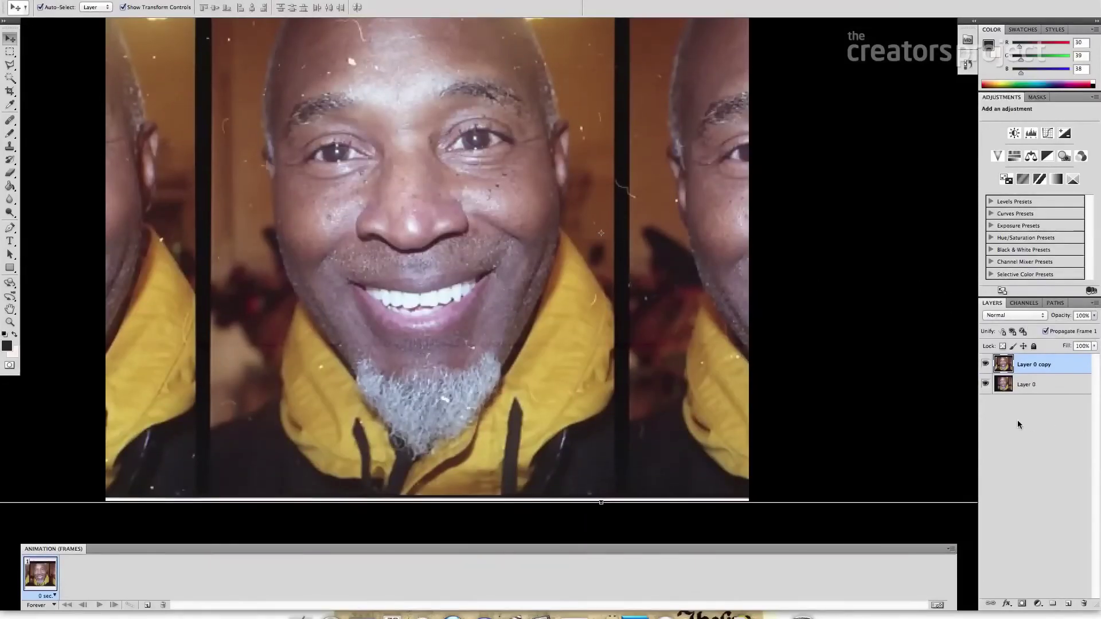
{"action": "left_click", "coordinate": [985, 364]}
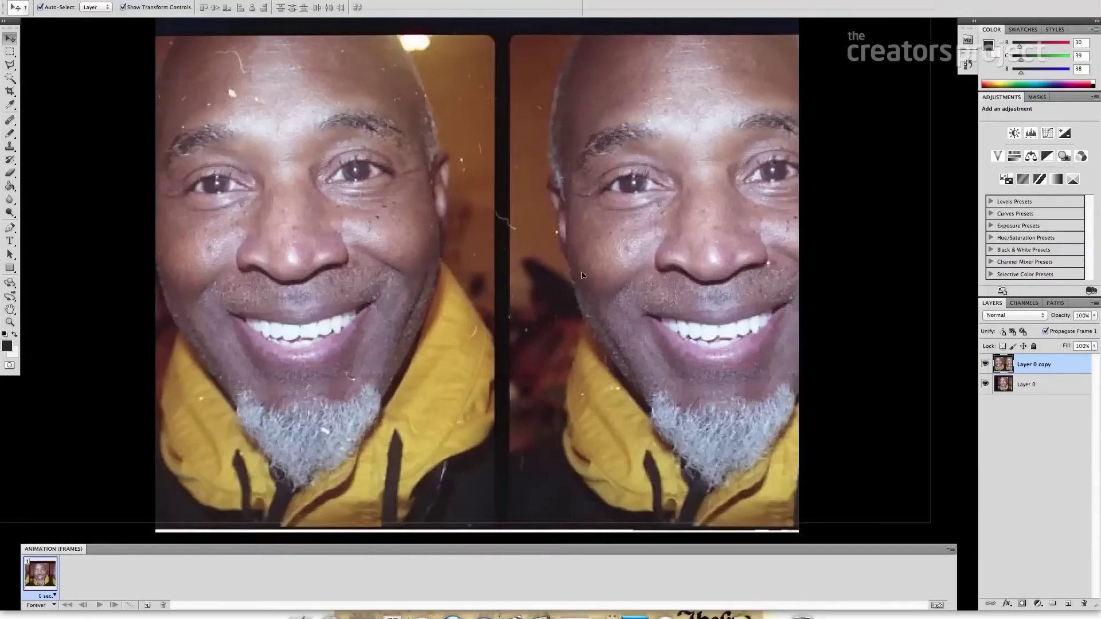
Step: Slide a new duplicate onto the third face and lower its opacity for alignment
{"action": "left_click_drag", "start_coordinate": [583, 276], "coordinate": [512, 230]}
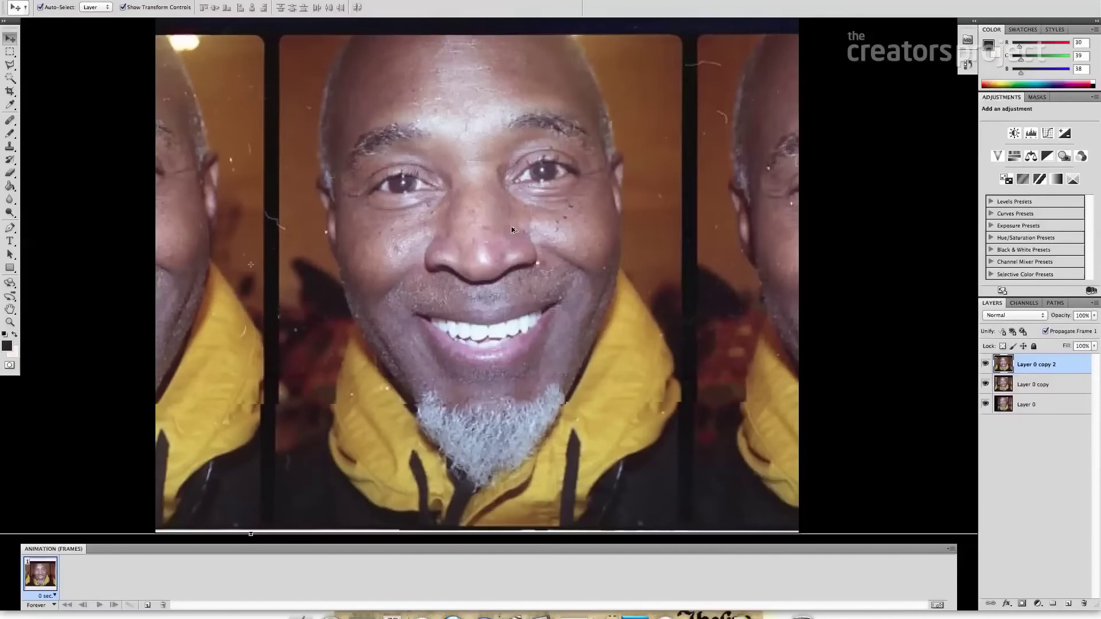
{"action": "left_click", "coordinate": [1093, 318]}
{"action": "left_click_drag", "start_coordinate": [1068, 331], "coordinate": [1055, 331]}
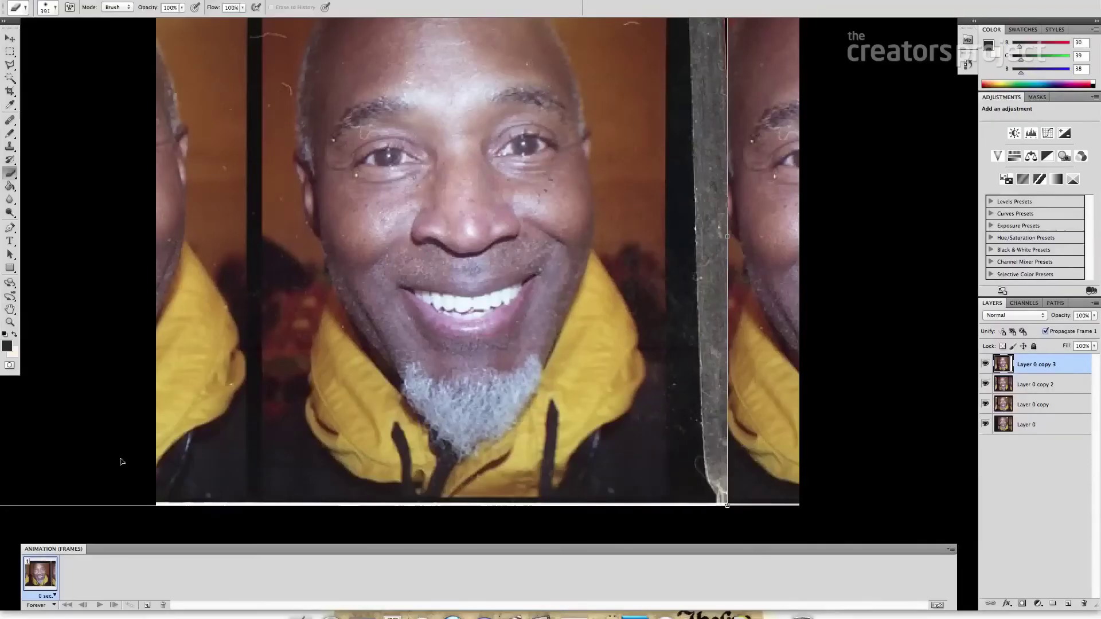
{"action": "key", "text": "v"}
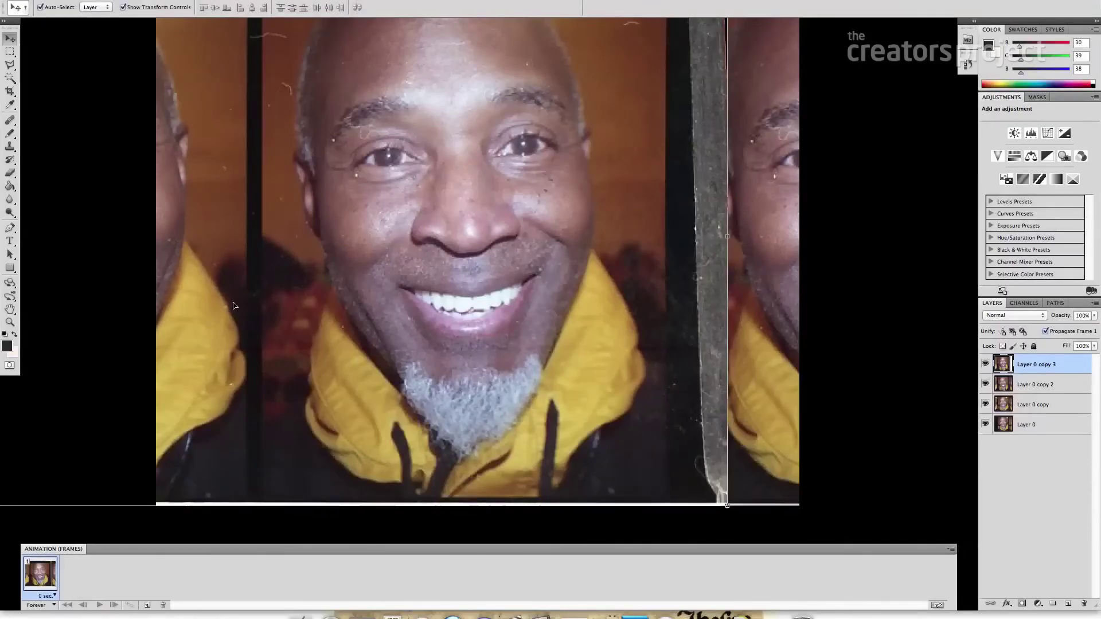
{"action": "left_click", "coordinate": [370, 1]}
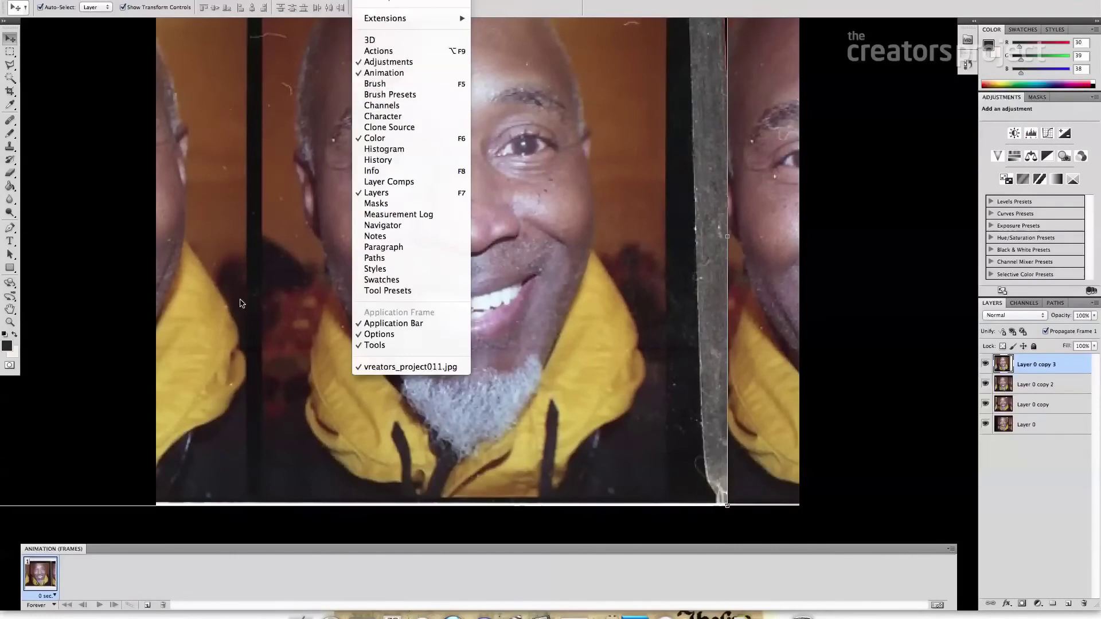
Step: Float the animation frames panel and widen it
{"action": "left_click", "coordinate": [163, 526]}
{"action": "left_click_drag", "start_coordinate": [137, 548], "coordinate": [141, 522]}
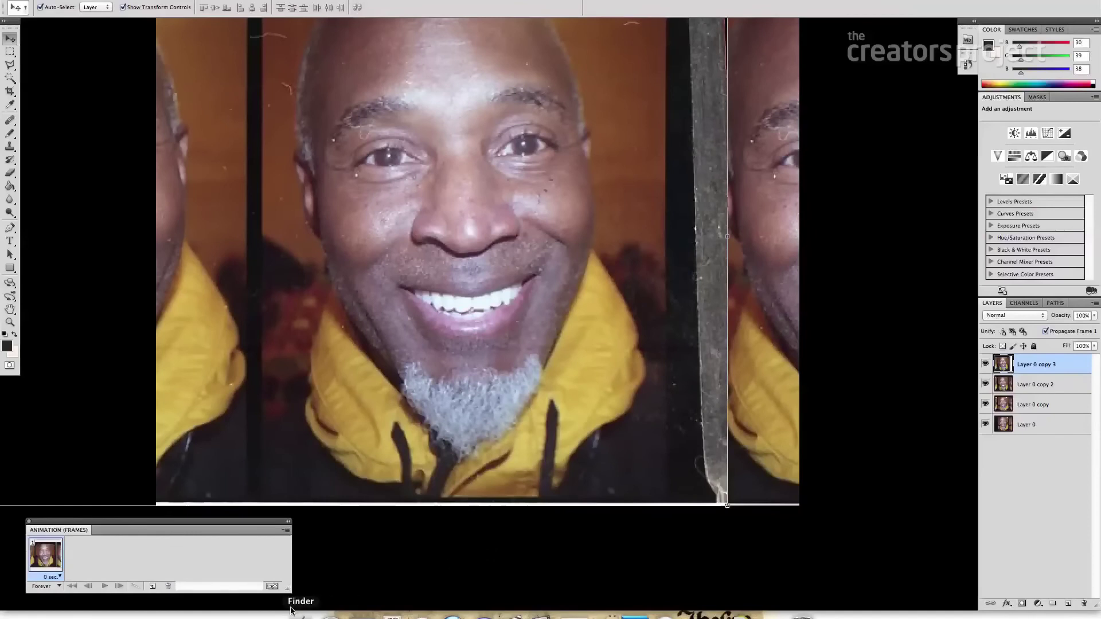
{"action": "left_click_drag", "start_coordinate": [285, 588], "coordinate": [685, 590]}
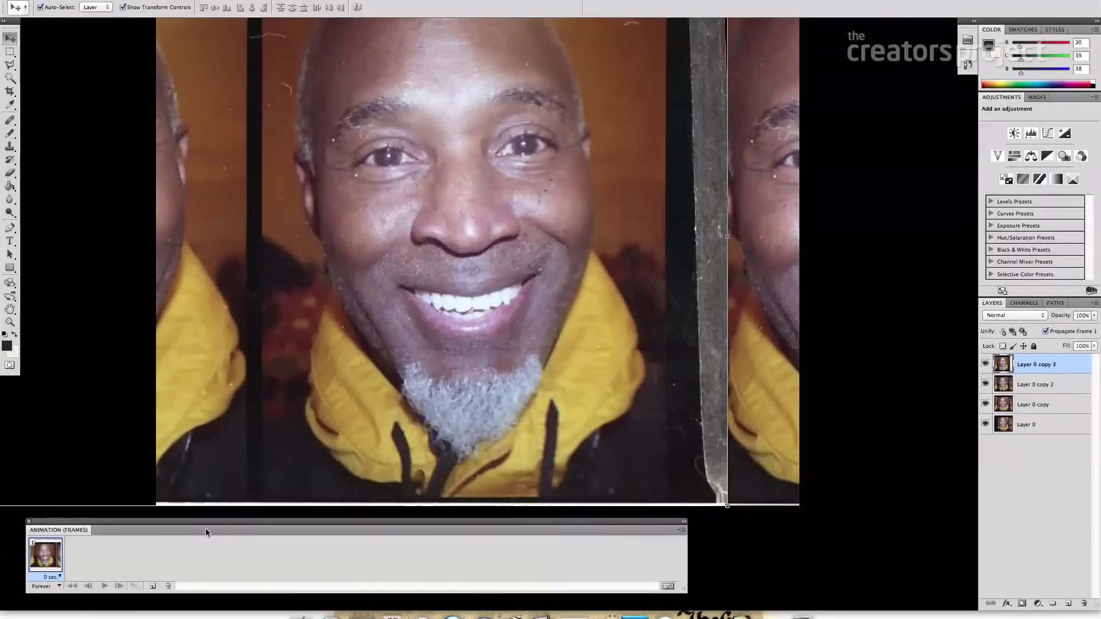
Step: Add frames showing Layer 0 copy 2 and a realigned Layer 0 copy 3, then preview the loop
{"action": "left_click", "coordinate": [154, 586]}
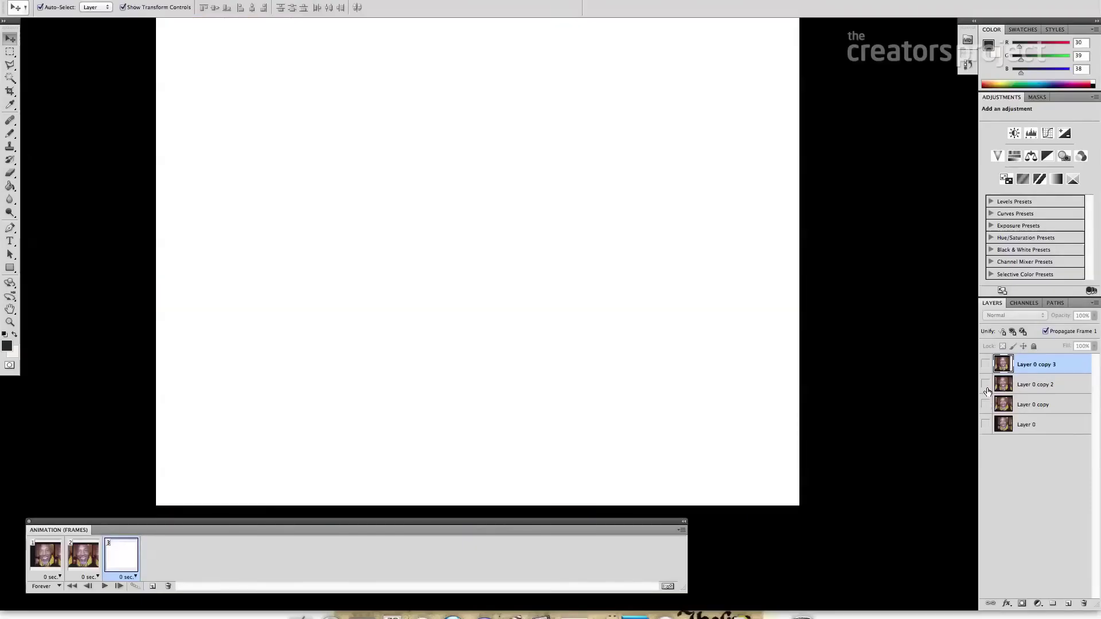
{"action": "left_click", "coordinate": [986, 385]}
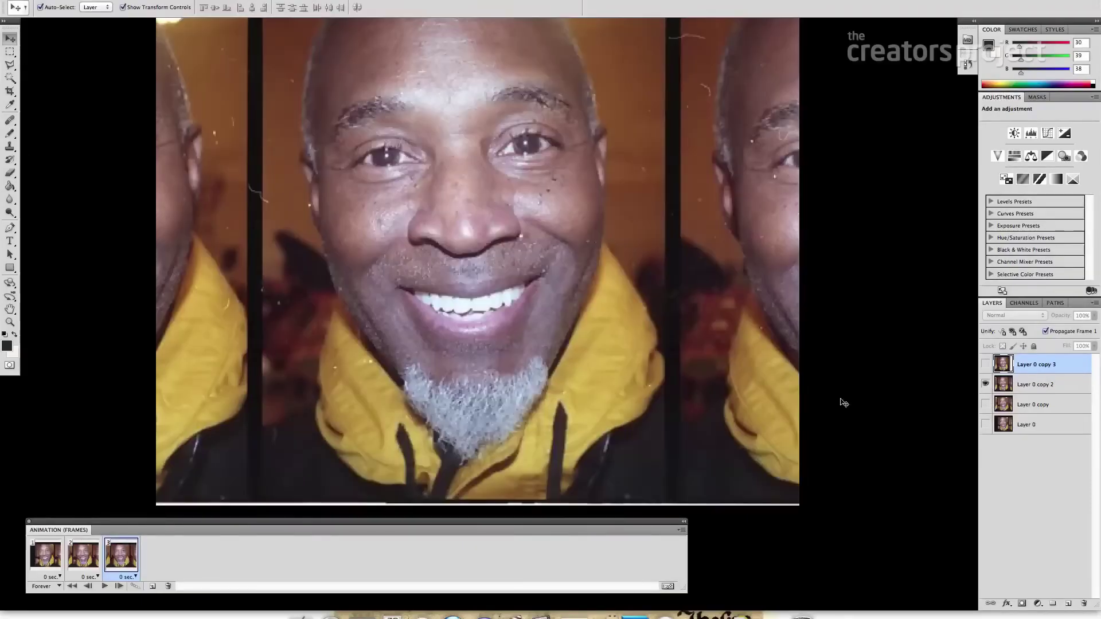
{"action": "left_click", "coordinate": [152, 586]}
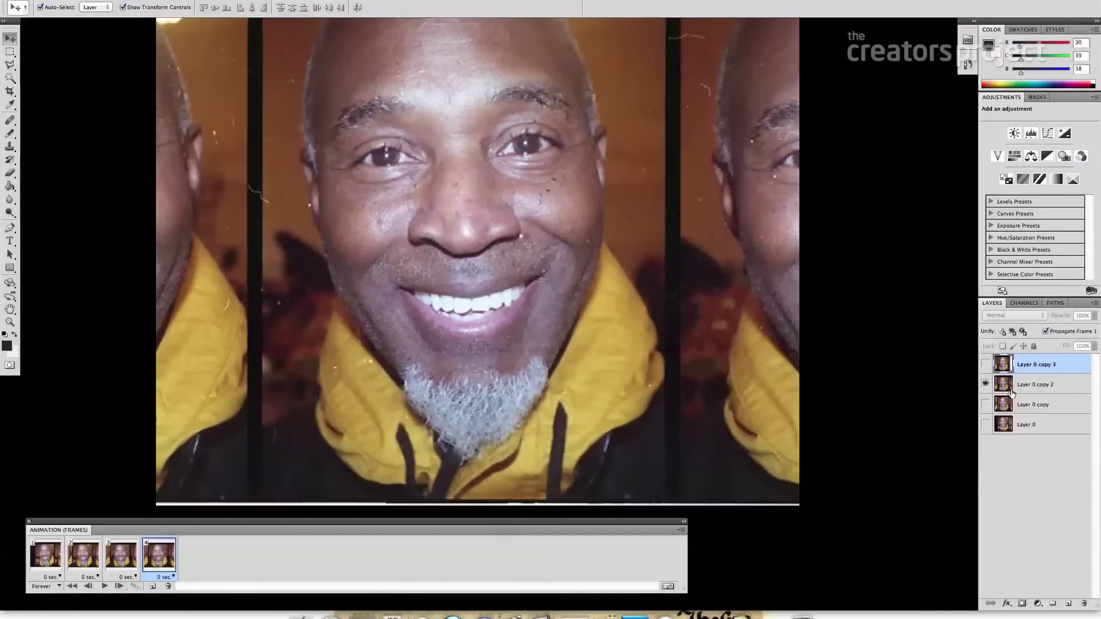
{"action": "left_click", "coordinate": [986, 385]}
{"action": "left_click", "coordinate": [986, 365]}
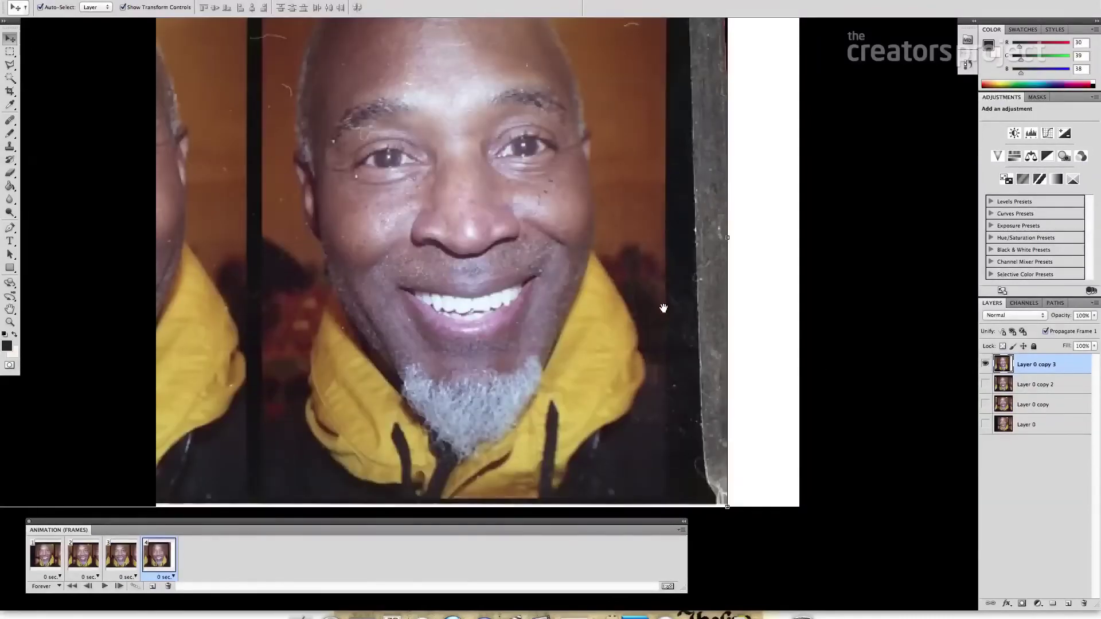
{"action": "left_click_drag", "start_coordinate": [618, 258], "coordinate": [619, 312]}
{"action": "left_click", "coordinate": [104, 587]}
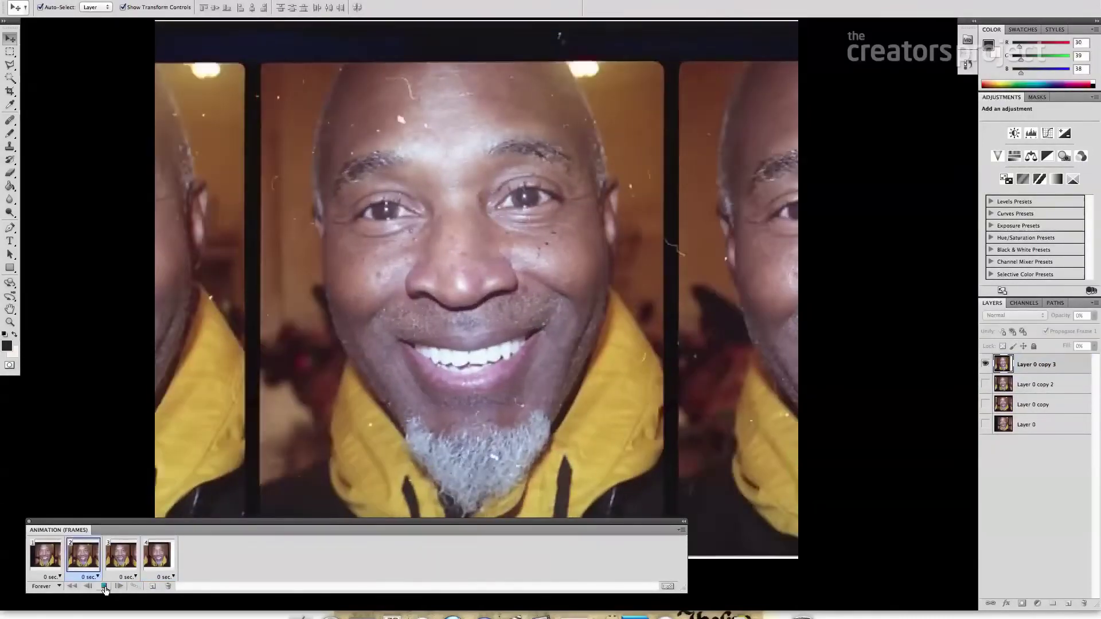
{"action": "left_click", "coordinate": [105, 587]}
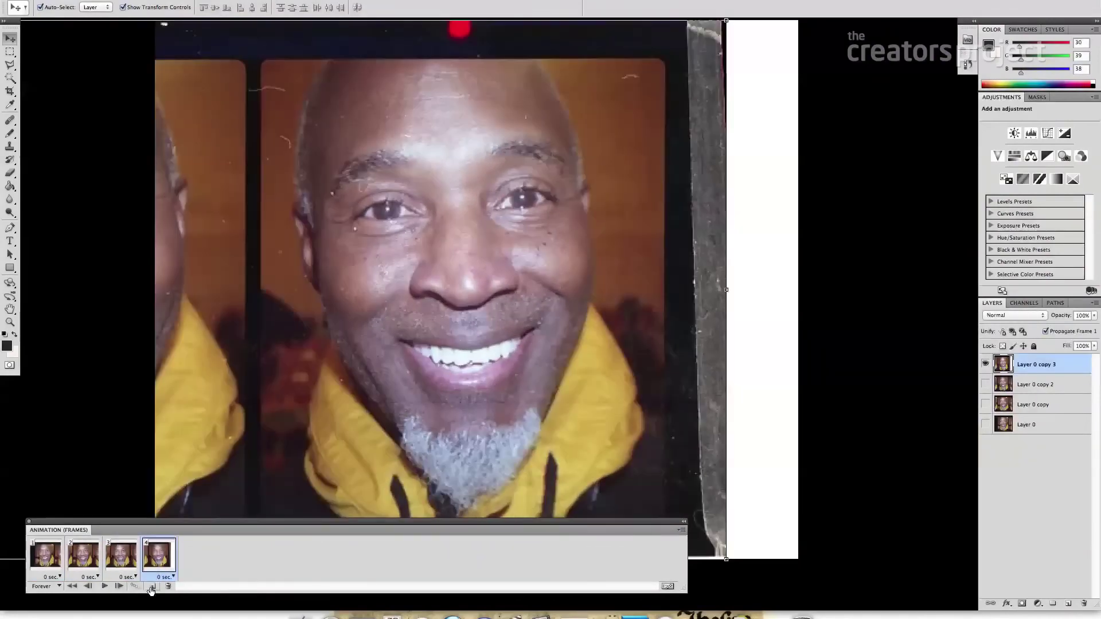
Step: Add frames 5 and 6 with Layer 0 copy 2 and another face layer, then preview full screen
{"action": "left_click", "coordinate": [152, 588]}
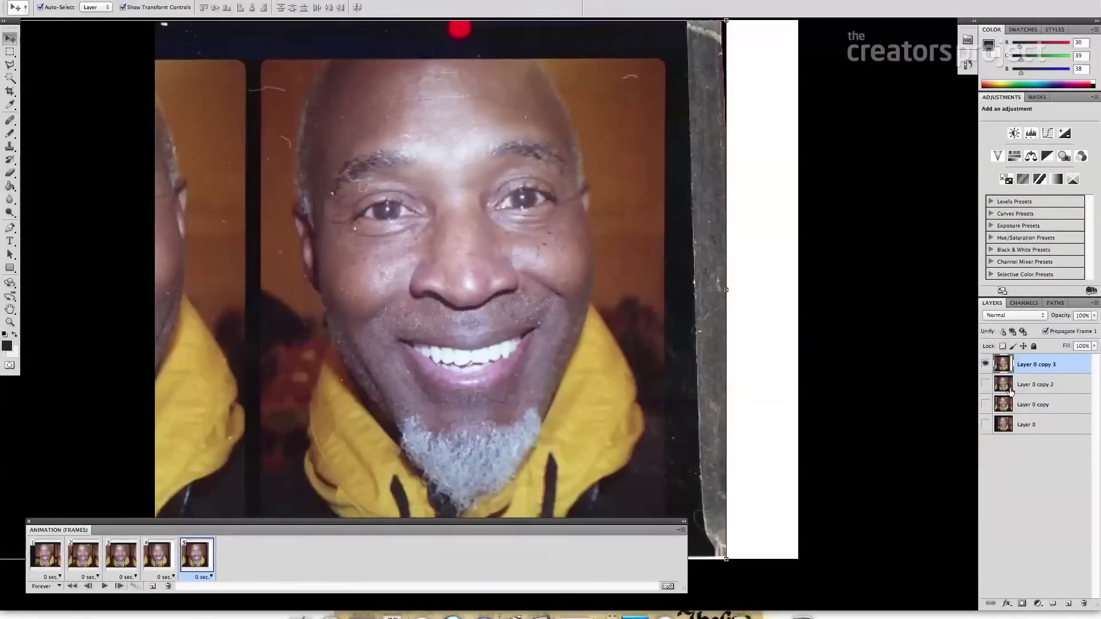
{"action": "left_click", "coordinate": [984, 365]}
{"action": "left_click", "coordinate": [985, 385]}
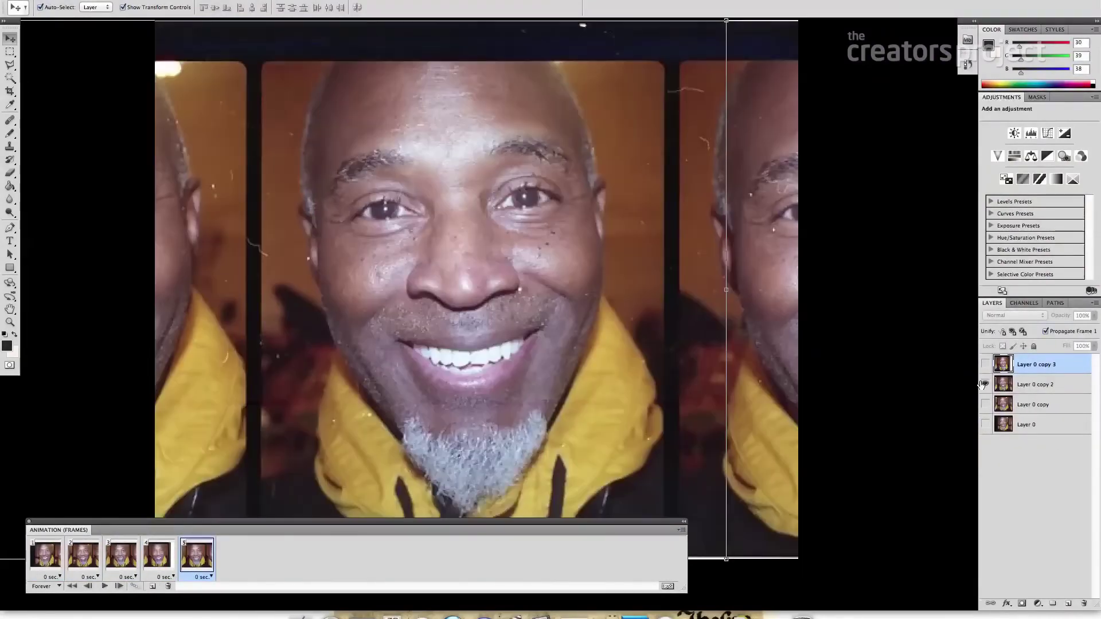
{"action": "left_click", "coordinate": [153, 587]}
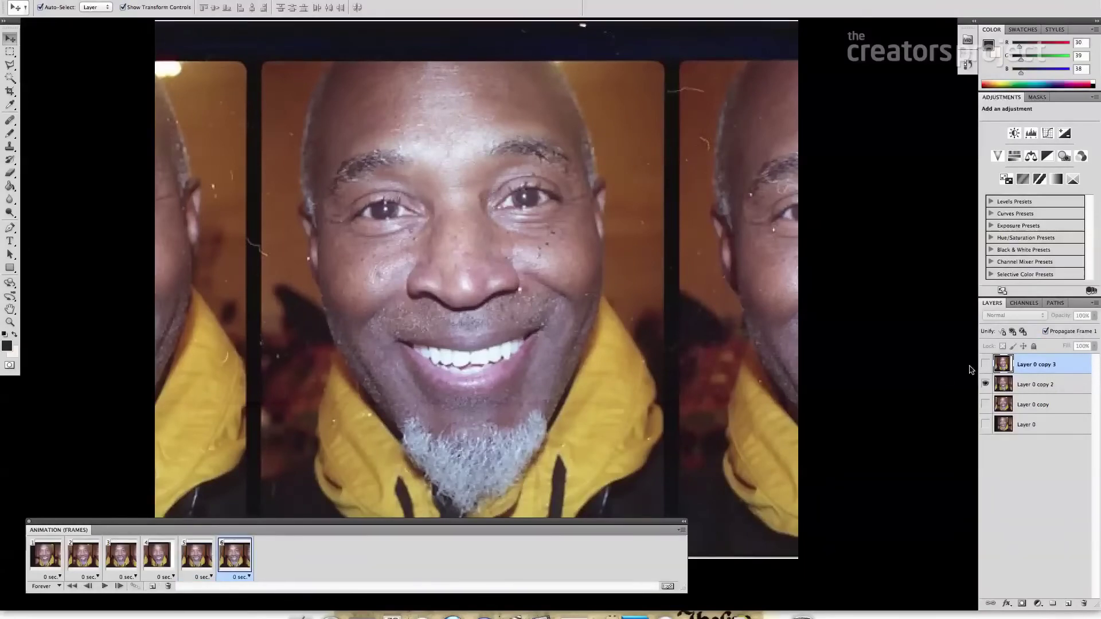
{"action": "left_click", "coordinate": [985, 385]}
{"action": "left_click", "coordinate": [985, 404]}
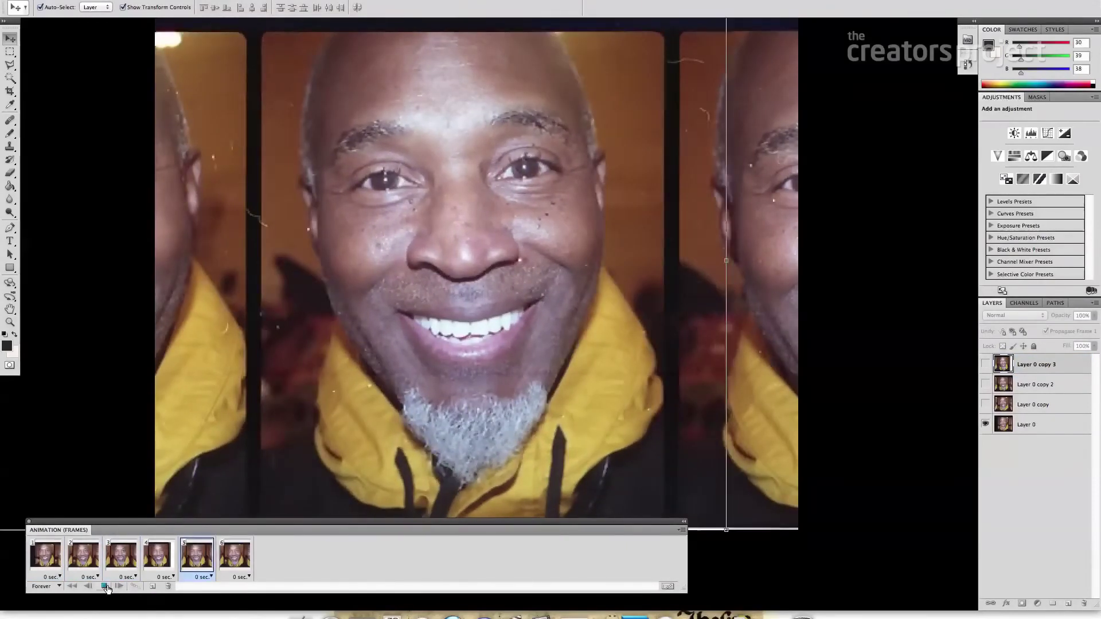
{"action": "key", "text": "Tab"}
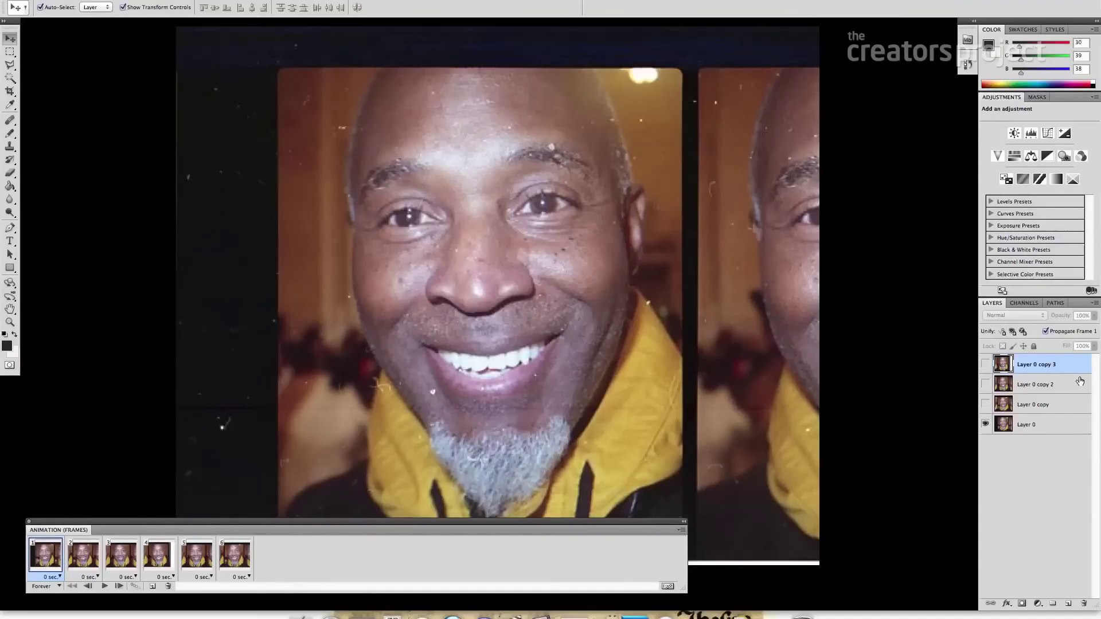
Step: Add a Hue/Saturation adjustment layer and drag Saturation down to -100
{"action": "left_click", "coordinate": [1038, 604]}
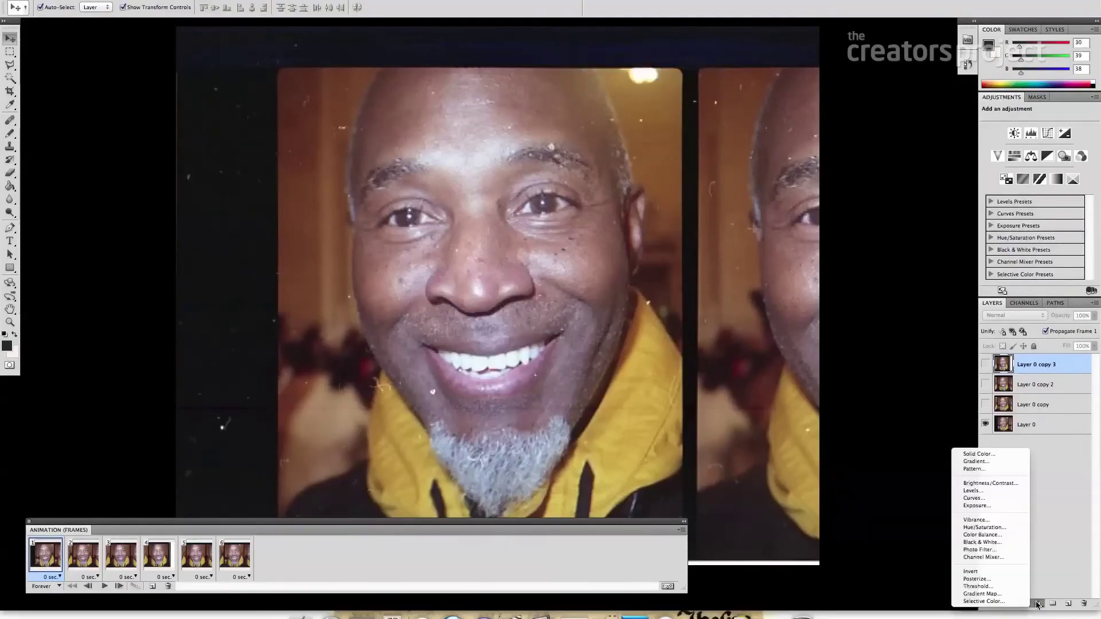
{"action": "left_click", "coordinate": [1040, 614]}
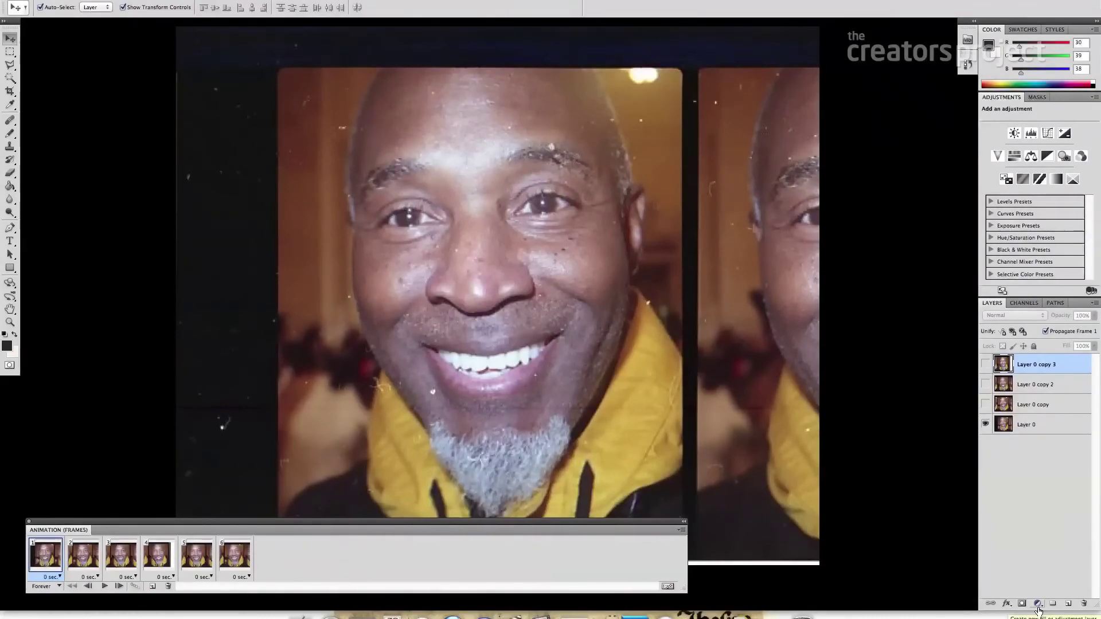
{"action": "left_click", "coordinate": [1038, 605]}
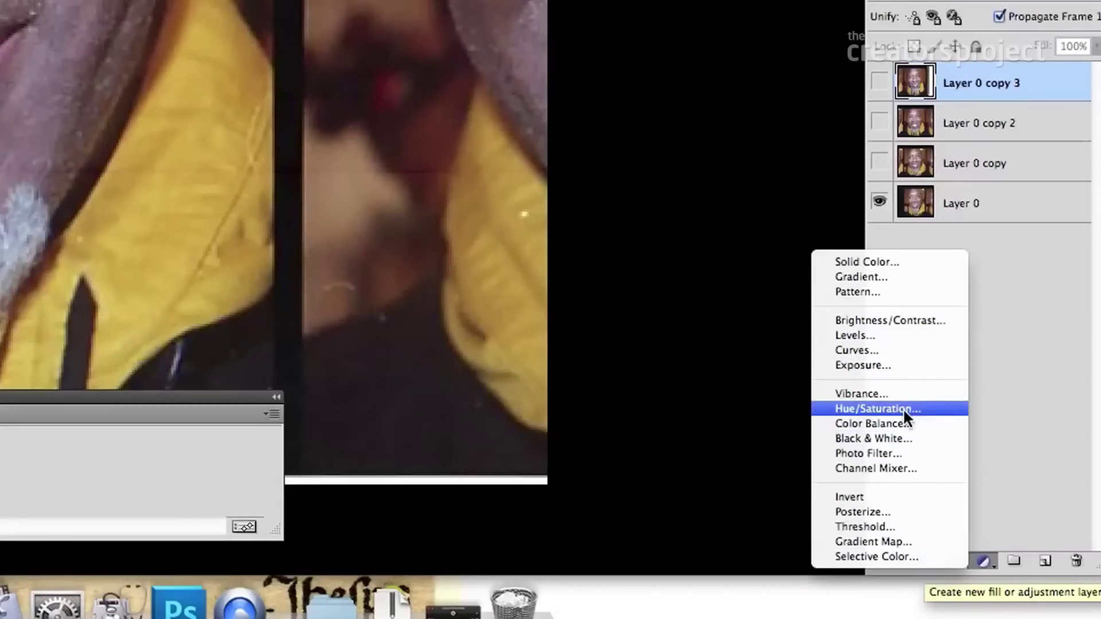
{"action": "left_click", "coordinate": [904, 410]}
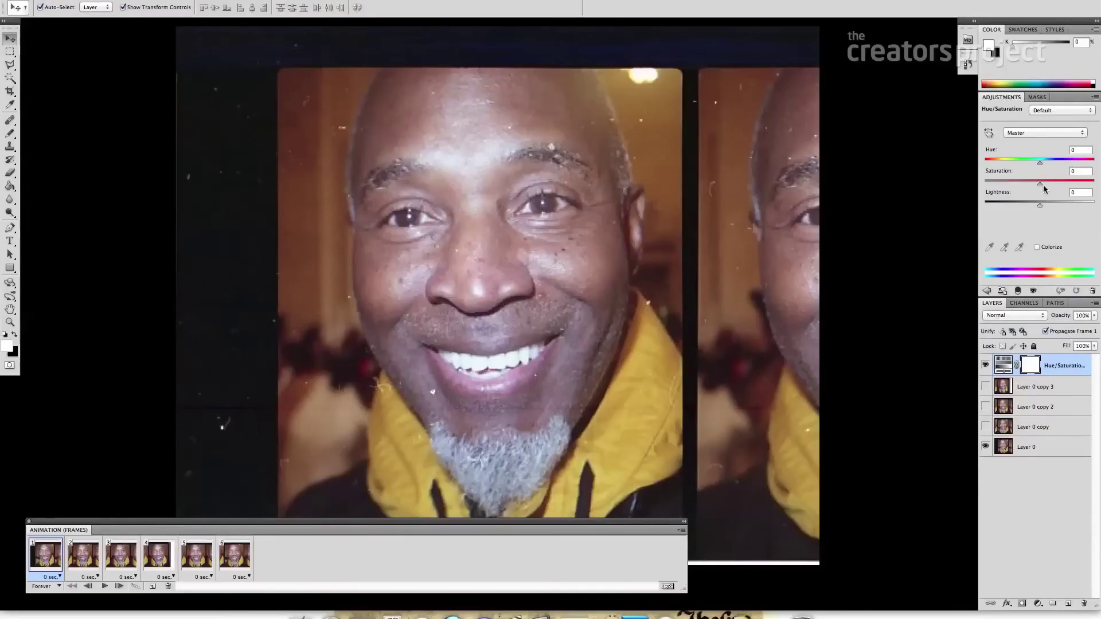
{"action": "mouse_move", "coordinate": [1023, 189]}
{"action": "left_mouse_down"}
{"action": "mouse_move", "coordinate": [984, 185]}
{"action": "mouse_move", "coordinate": [1009, 184]}
{"action": "left_mouse_up"}
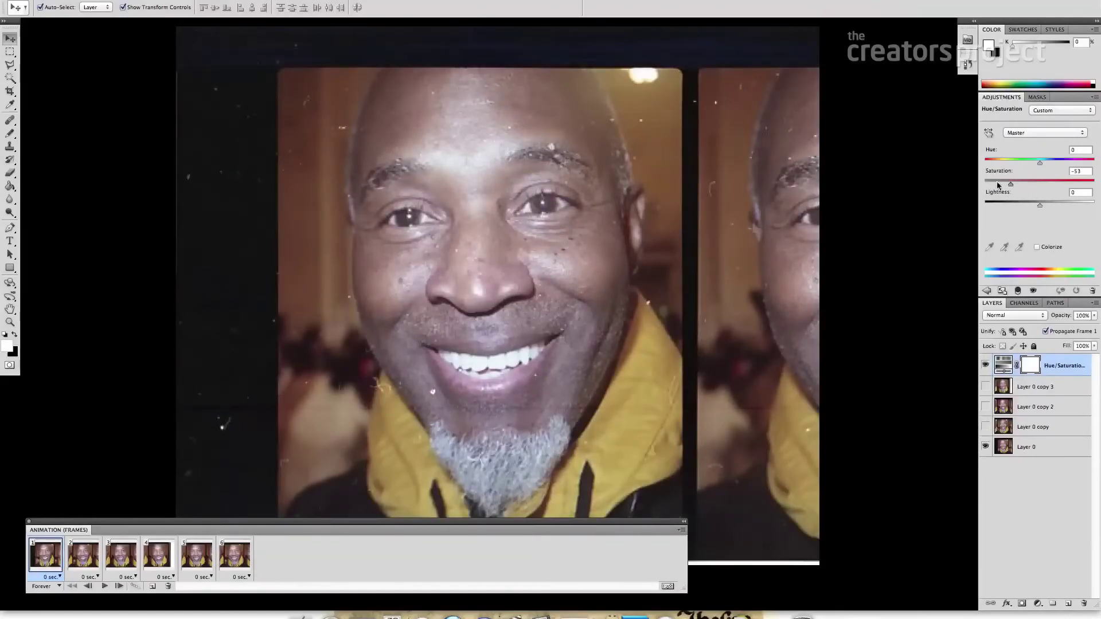
{"action": "left_click_drag", "start_coordinate": [925, 172], "coordinate": [906, 166]}
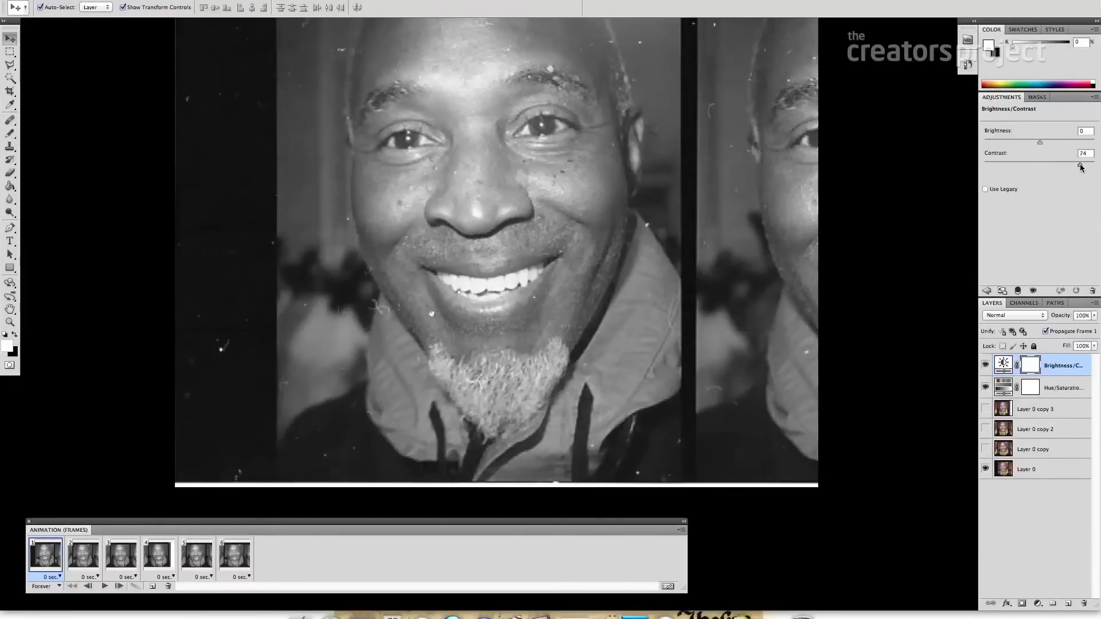
Step: Raise Contrast from 74 to 99 and apply a slightly adjusted crop
{"action": "left_click_drag", "start_coordinate": [1080, 167], "coordinate": [1087, 164]}
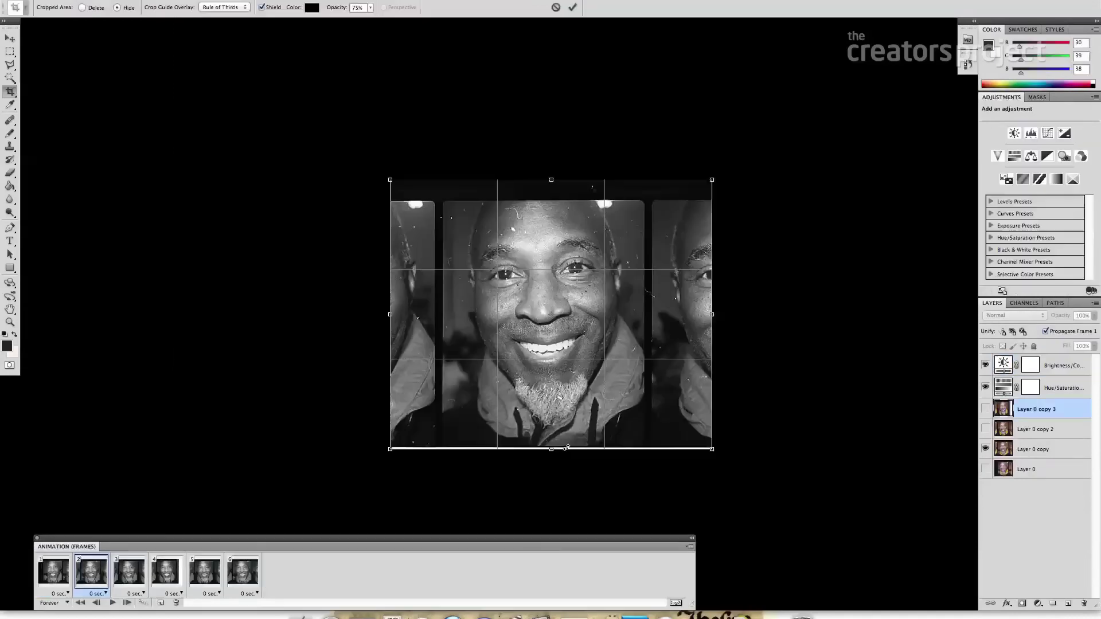
{"action": "left_click_drag", "start_coordinate": [556, 453], "coordinate": [559, 449]}
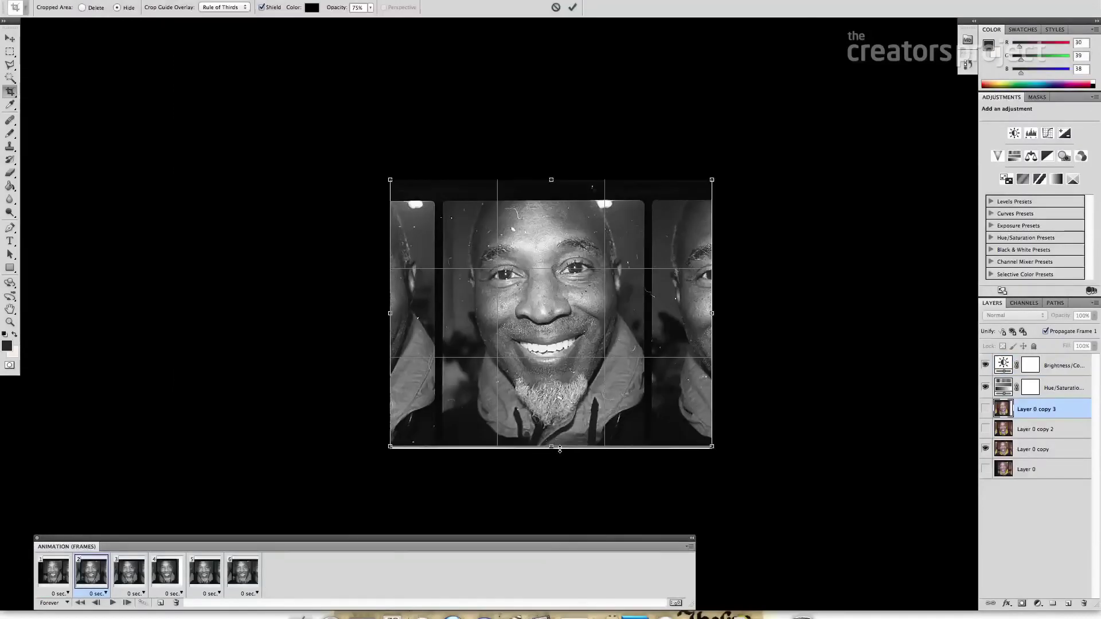
{"action": "left_click_drag", "start_coordinate": [551, 177], "coordinate": [555, 180]}
{"action": "key", "text": "Return"}
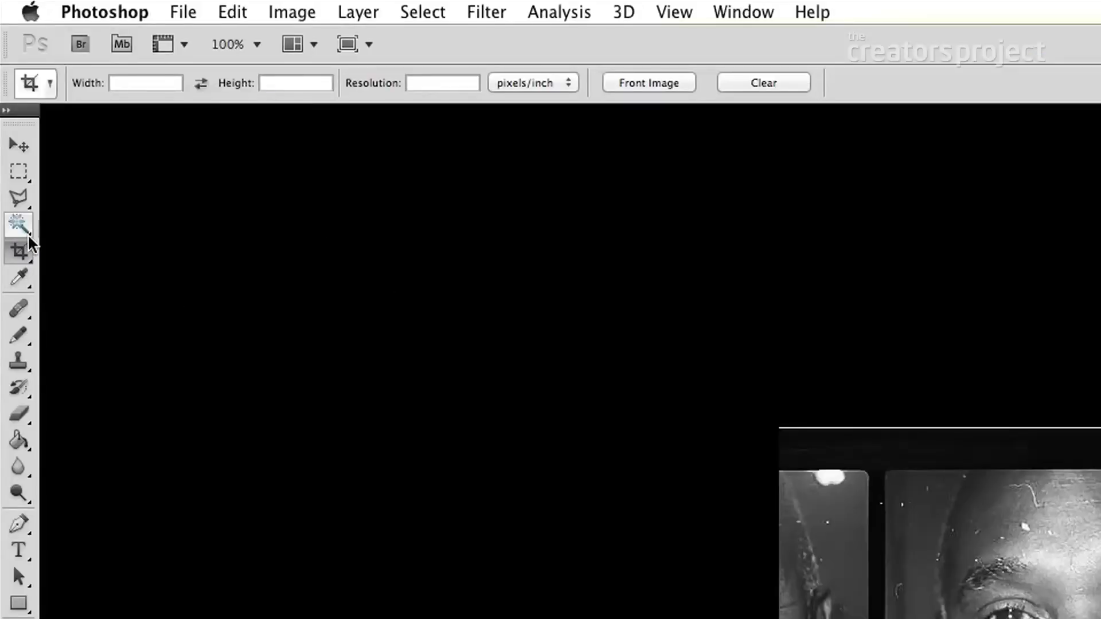
Step: Place a vertical guide at the portrait's left edge and crop tightly around the face
{"action": "left_click_drag", "start_coordinate": [1089, 614], "coordinate": [1100, 618]}
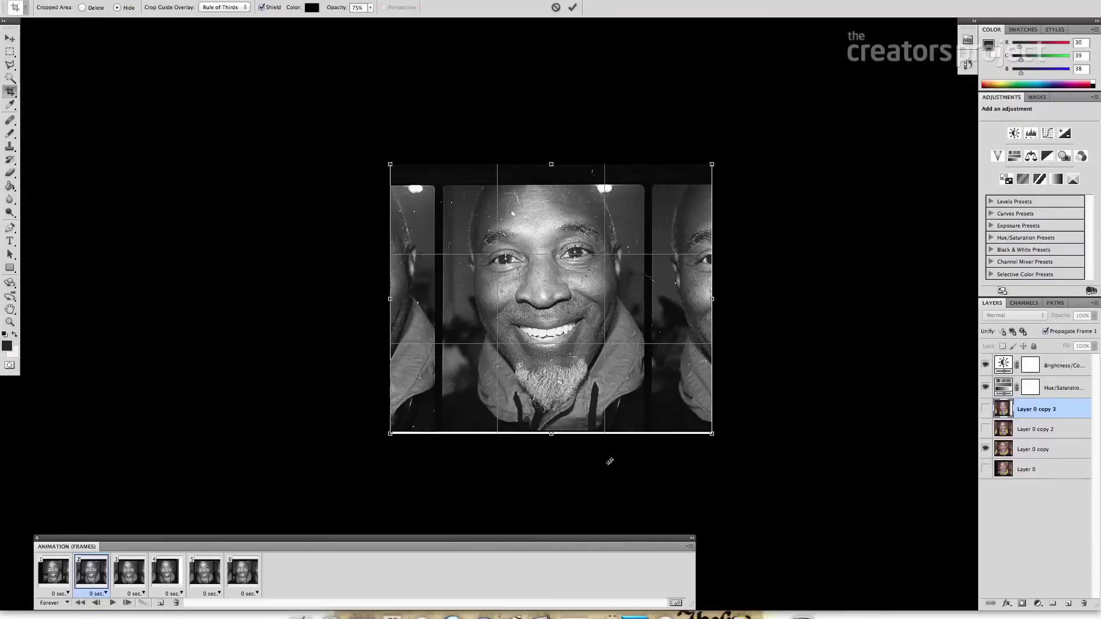
{"action": "key", "text": "Up"}
{"action": "key", "text": "Up"}
{"action": "key", "text": "Up"}
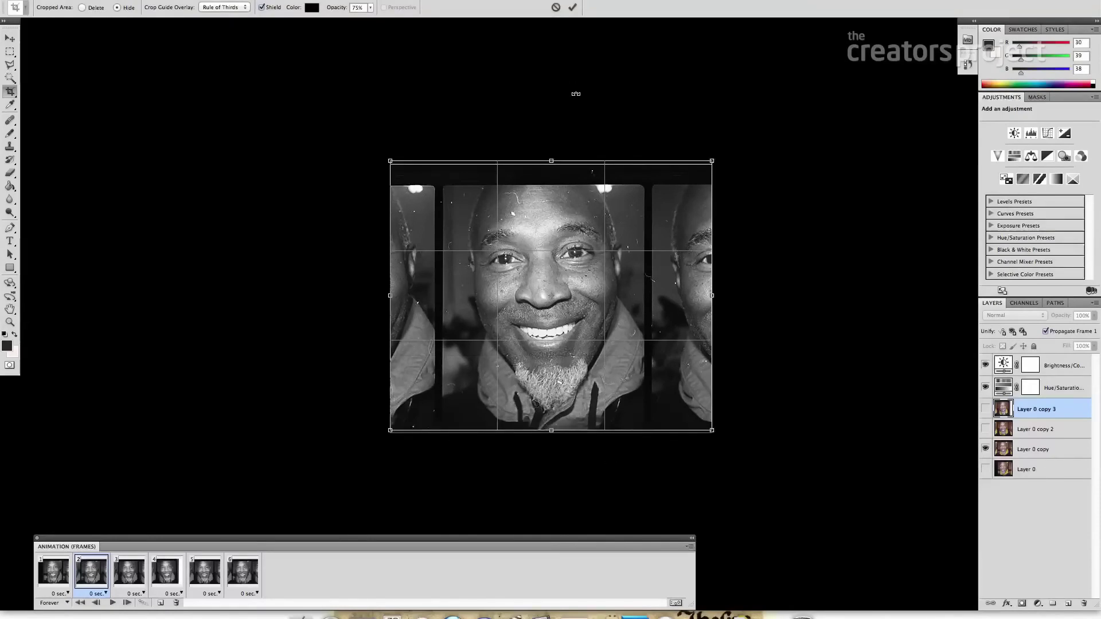
{"action": "left_click_drag", "start_coordinate": [559, 164], "coordinate": [552, 173]}
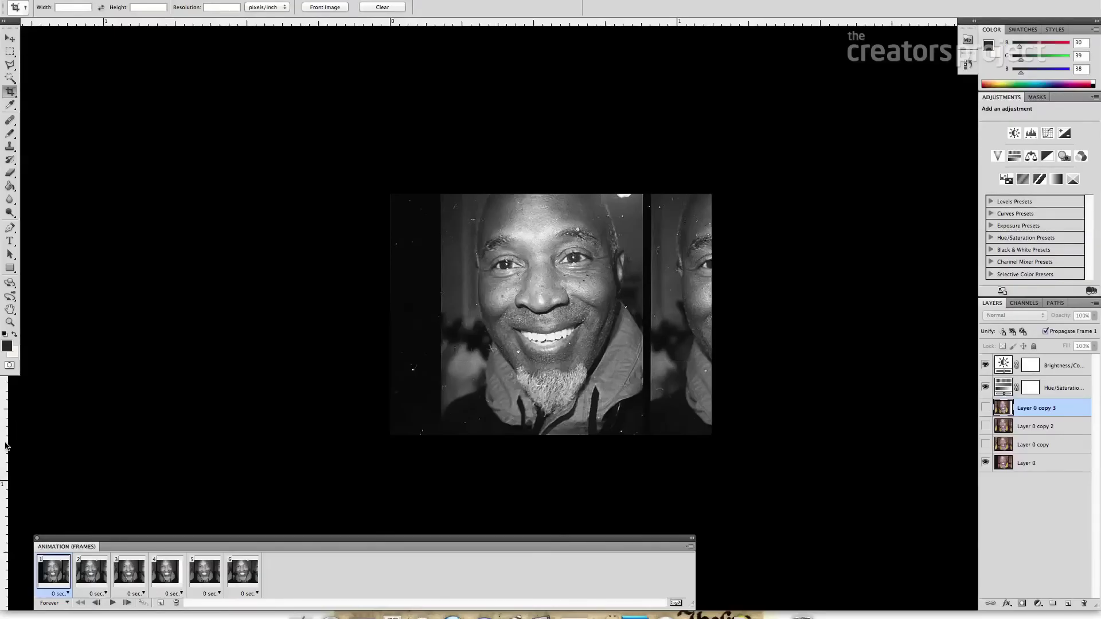
{"action": "left_click_drag", "start_coordinate": [6, 446], "coordinate": [424, 440]}
{"action": "left_click_drag", "start_coordinate": [443, 496], "coordinate": [442, 497]}
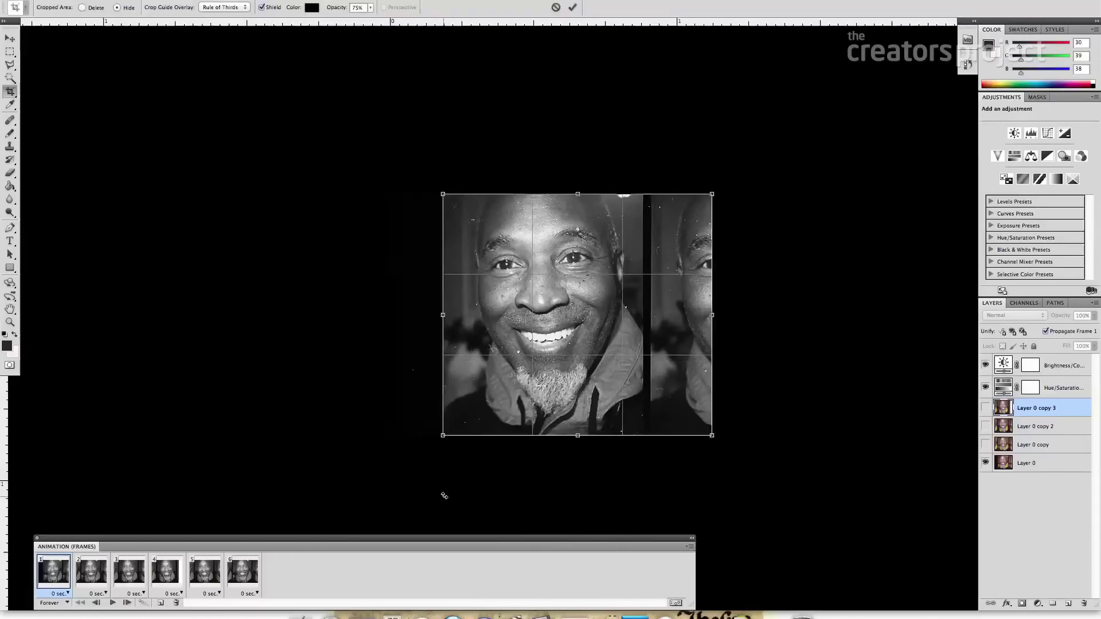
{"action": "key", "text": "Return"}
Step: On frame 4, crop around the face at 500 by 605 pixels
{"action": "left_click", "coordinate": [165, 572]}
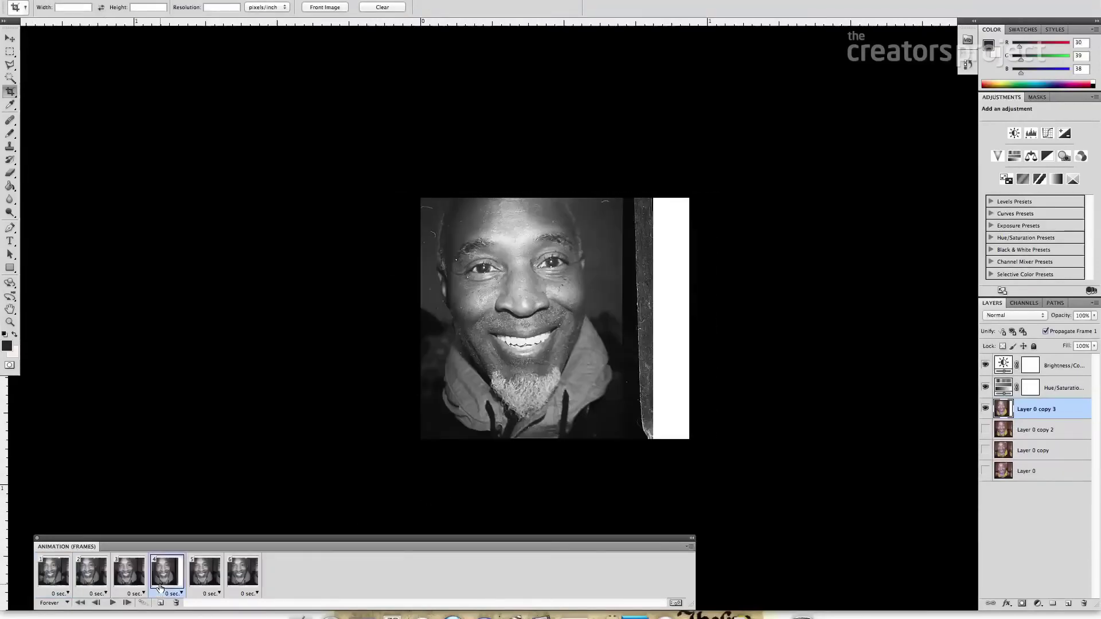
{"action": "left_click_drag", "start_coordinate": [803, 584], "coordinate": [803, 584]}
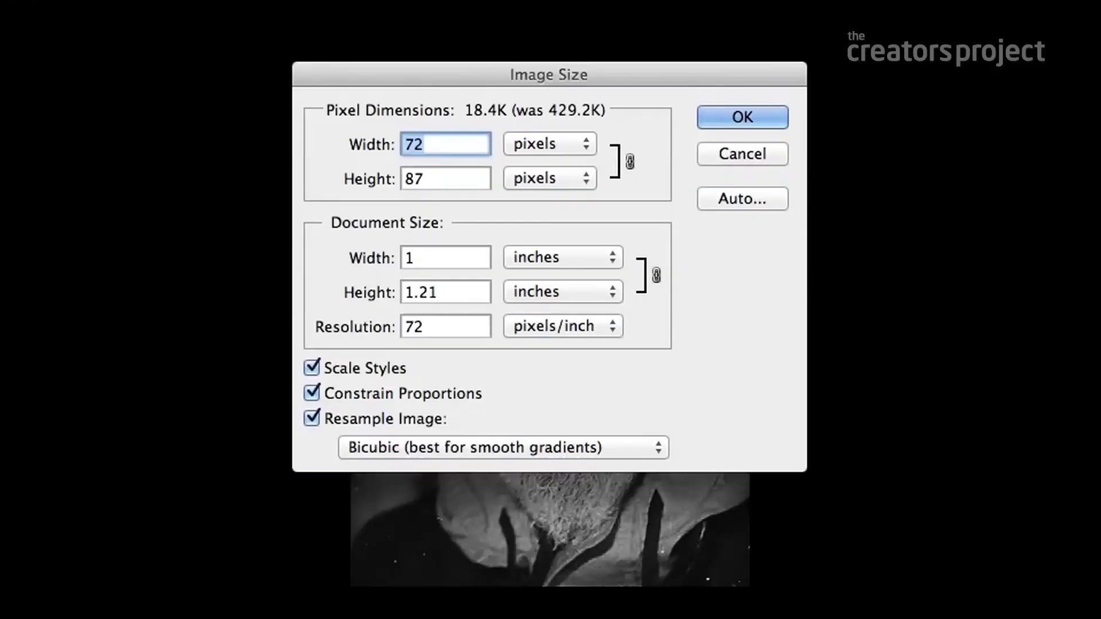
{"action": "type", "text": "500"}
{"action": "key", "text": "Return"}
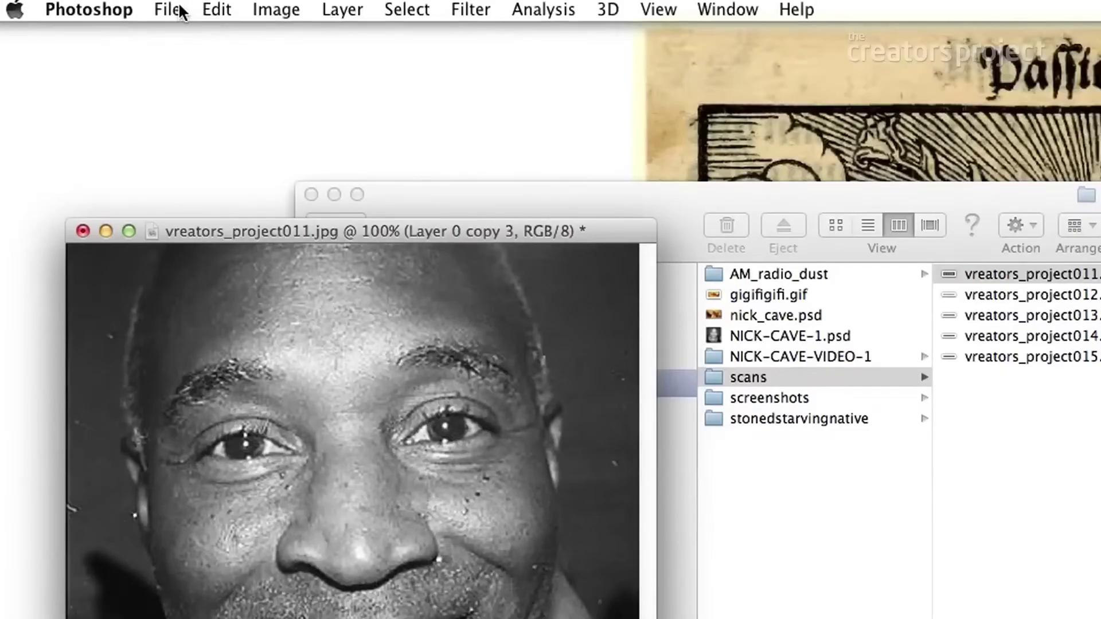
Step: Open Save for Web & Devices to preview a 32-colour GIF looping Forever
{"action": "left_click", "coordinate": [181, 12]}
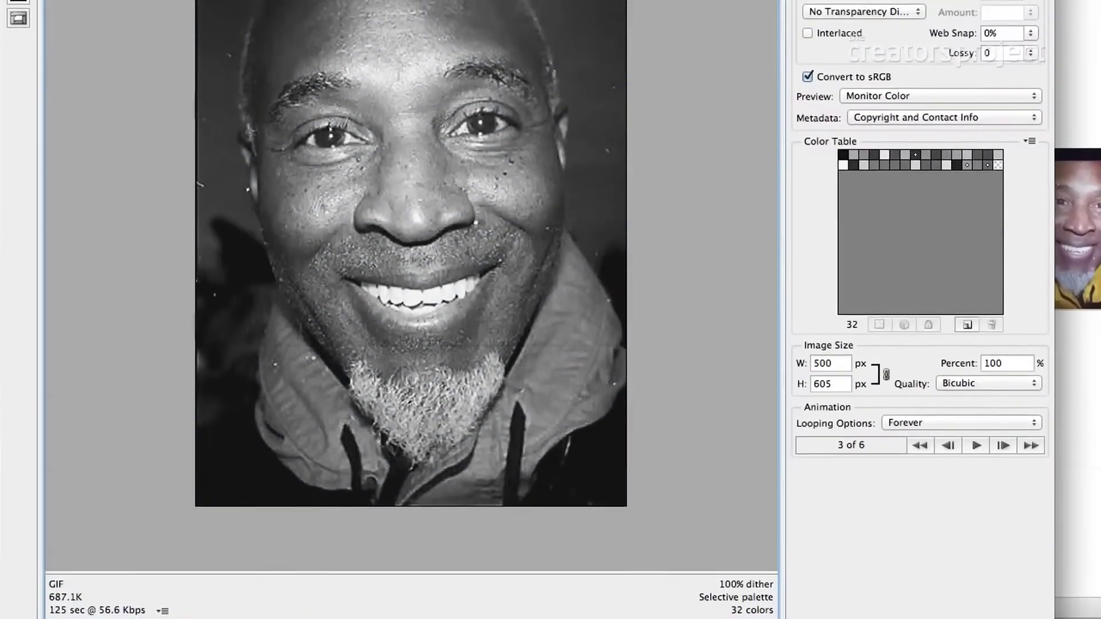
Step: Save the GIF to the Desktop as 'nick-cave-havp', then view the frame full screen without panels
{"action": "key", "text": "Return"}
{"action": "type", "text": "nic.gif"}
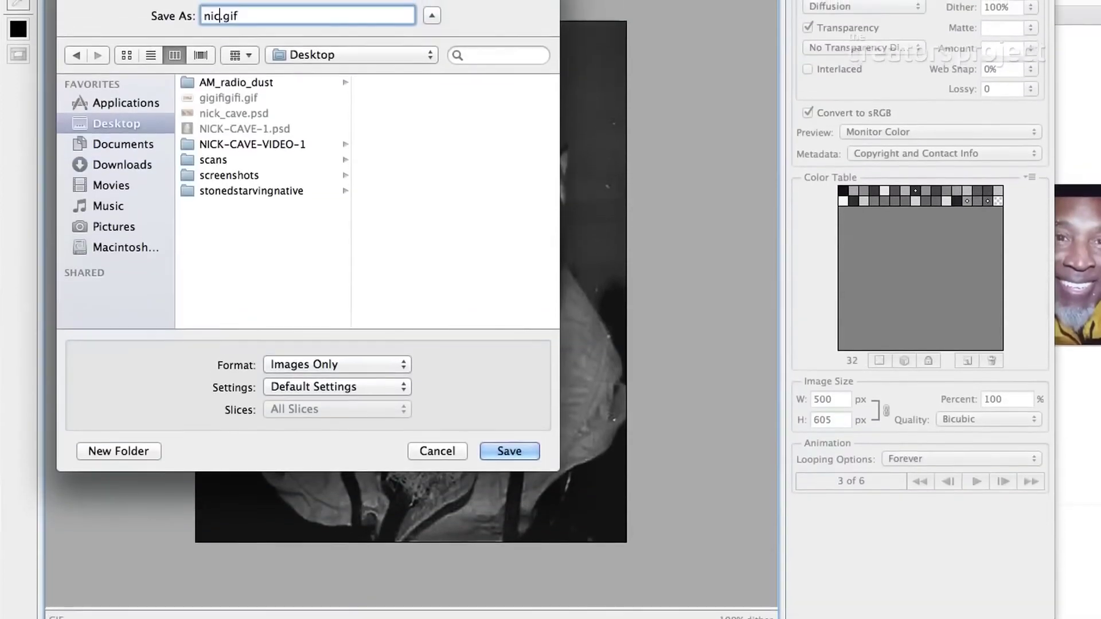
{"action": "type", "text": "ck-cave-havp"}
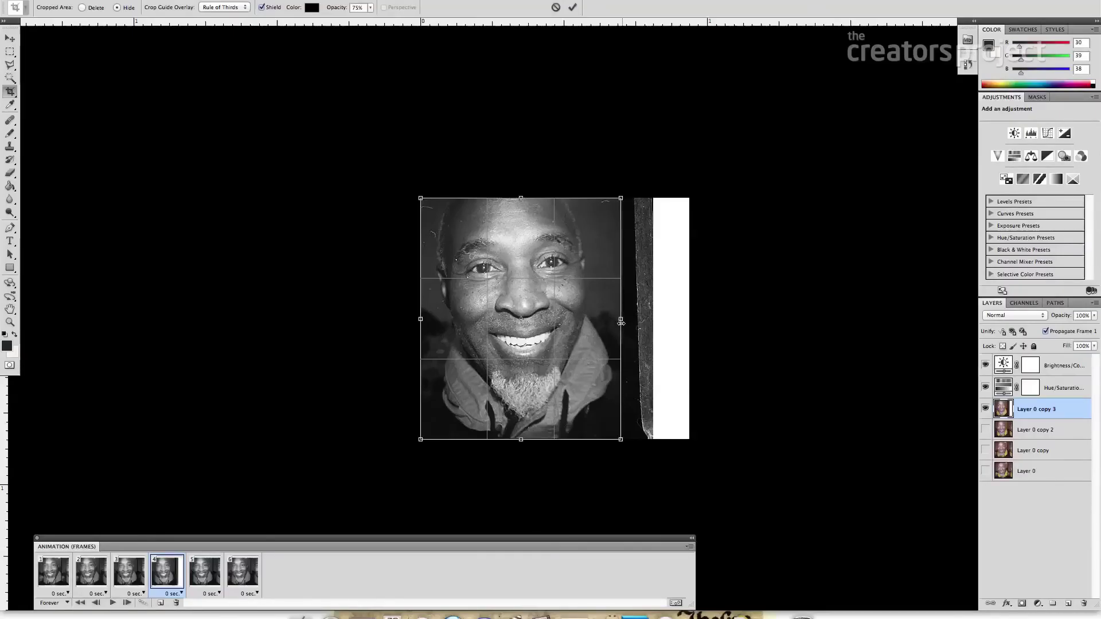
{"action": "key", "text": "Return"}
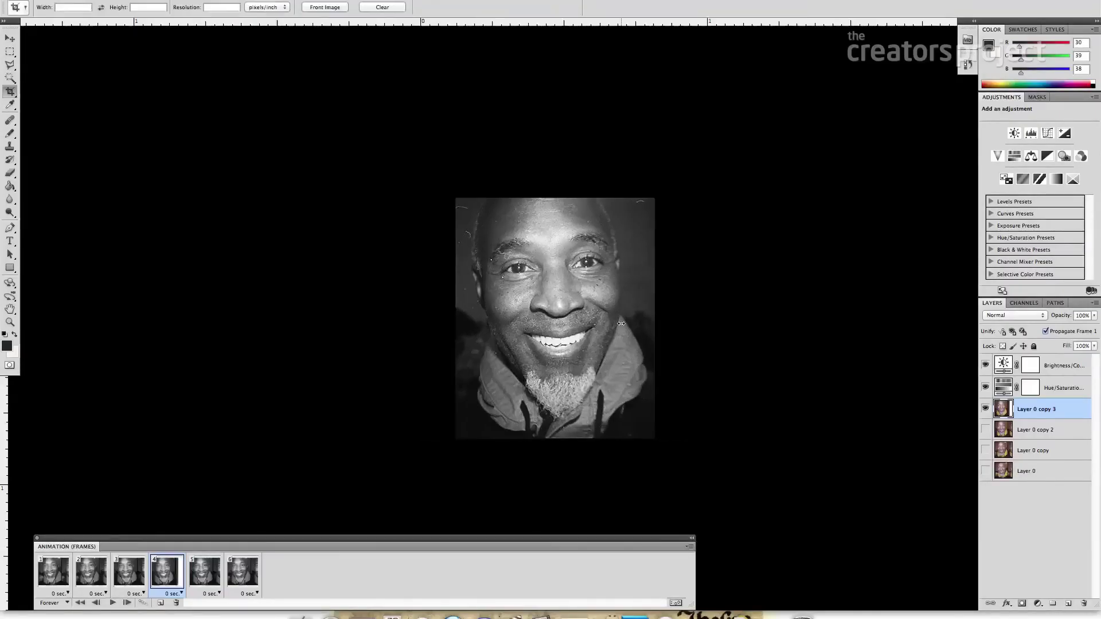
{"action": "key", "text": "Tab"}
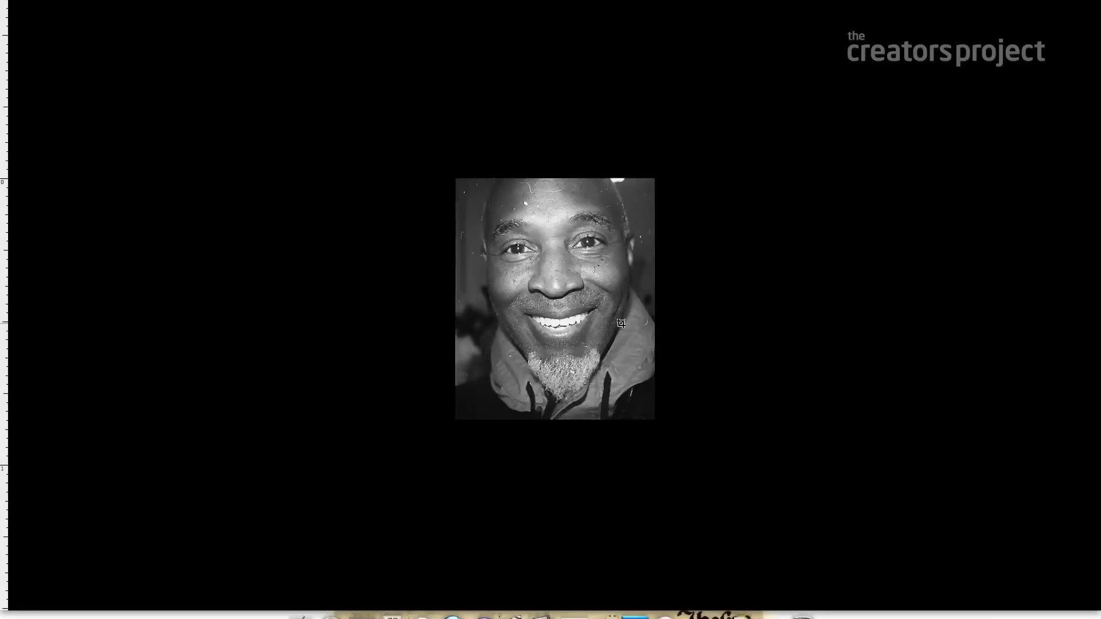